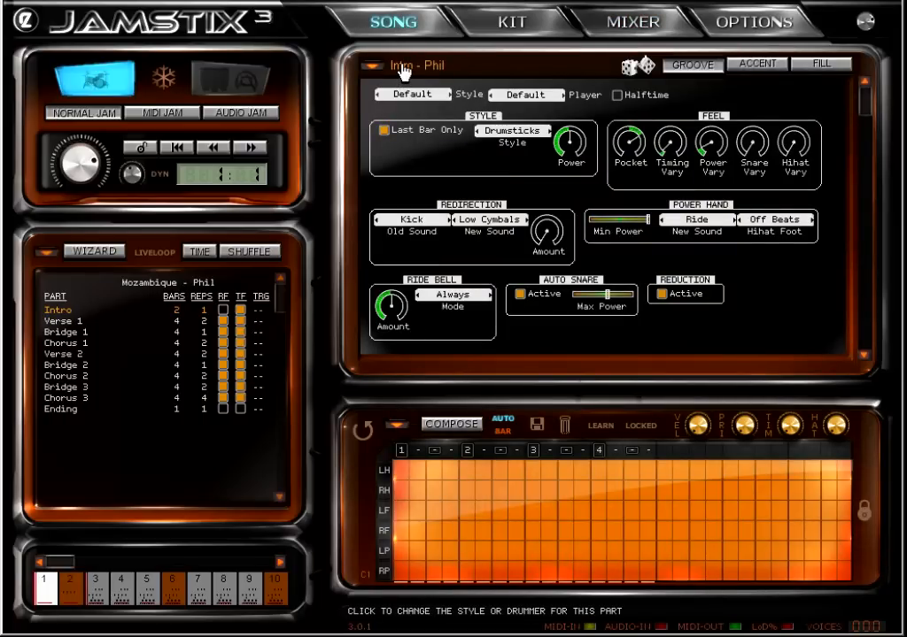
# Change the style of the Intro part to Freestyle.
pyautogui.click(402, 70)
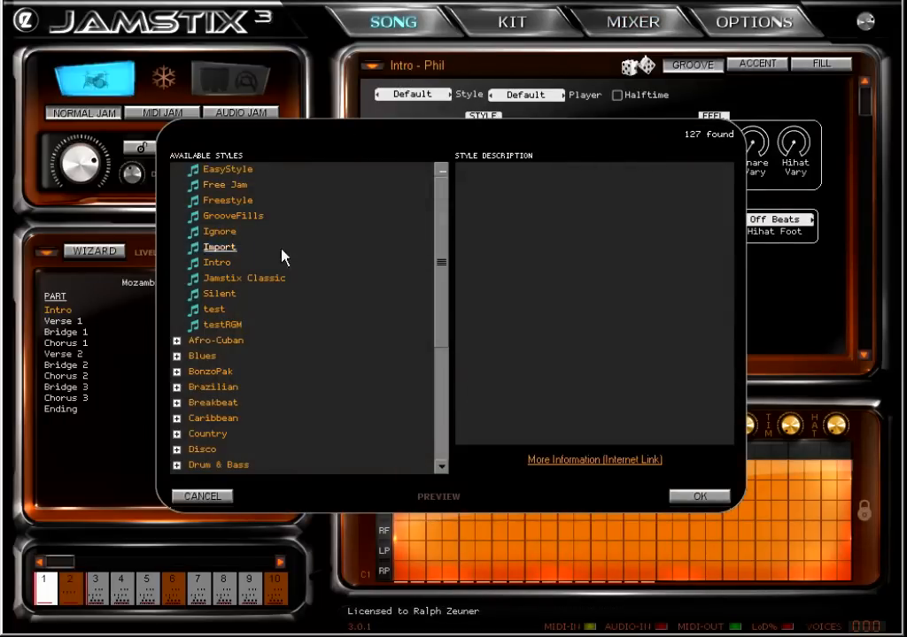
pyautogui.doubleClick(232, 201)
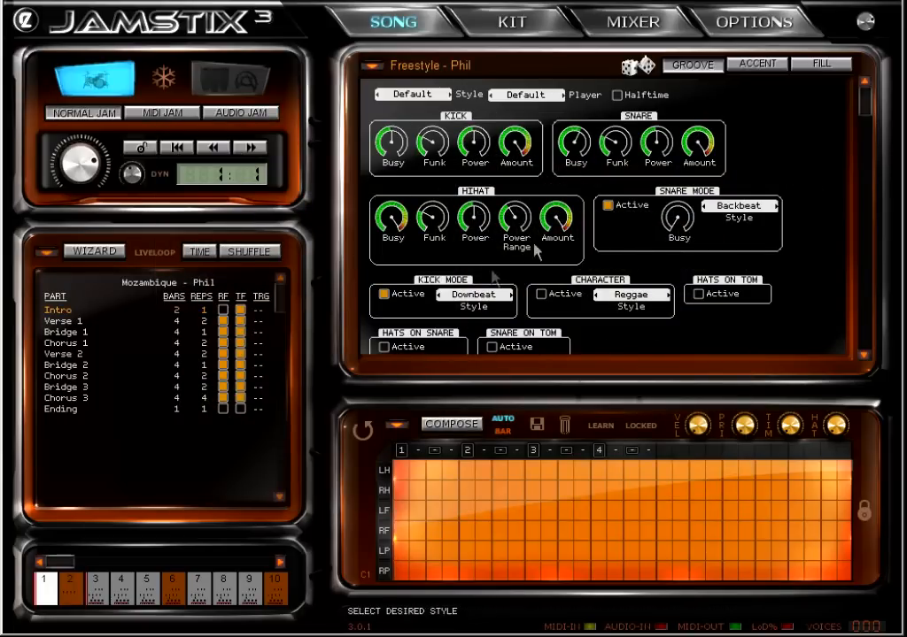
pyautogui.moveTo(854, 104); pyautogui.dragTo(872, 99)
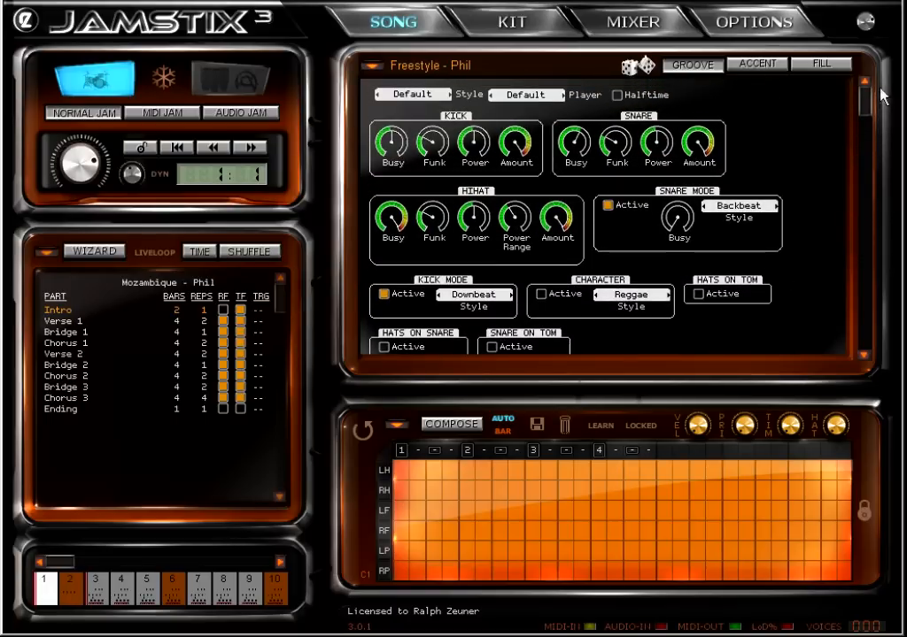
# View the accent and fill settings of the Freestyle part and the fill settings used in bar 6.
pyautogui.click(779, 69)
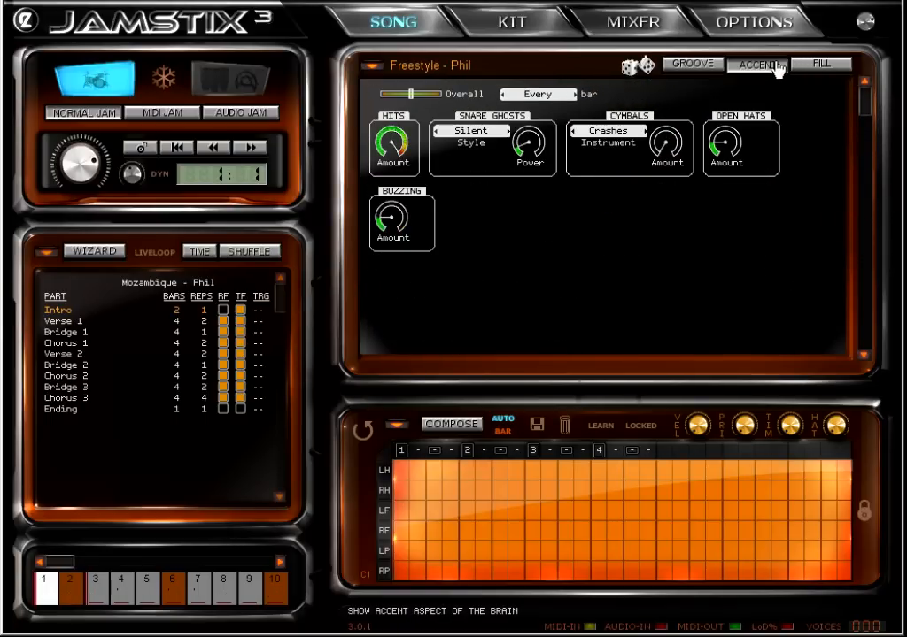
pyautogui.click(820, 63)
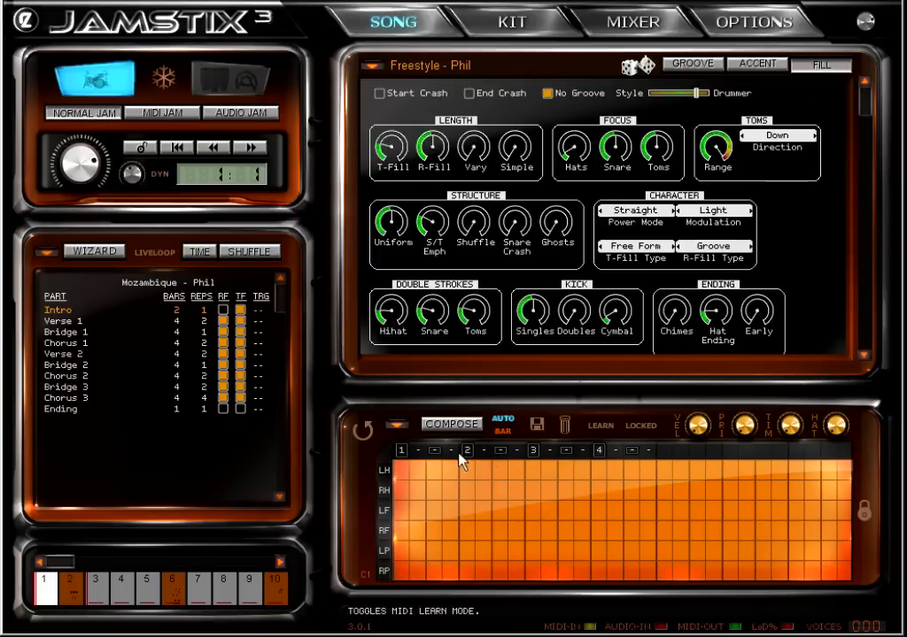
pyautogui.click(176, 592)
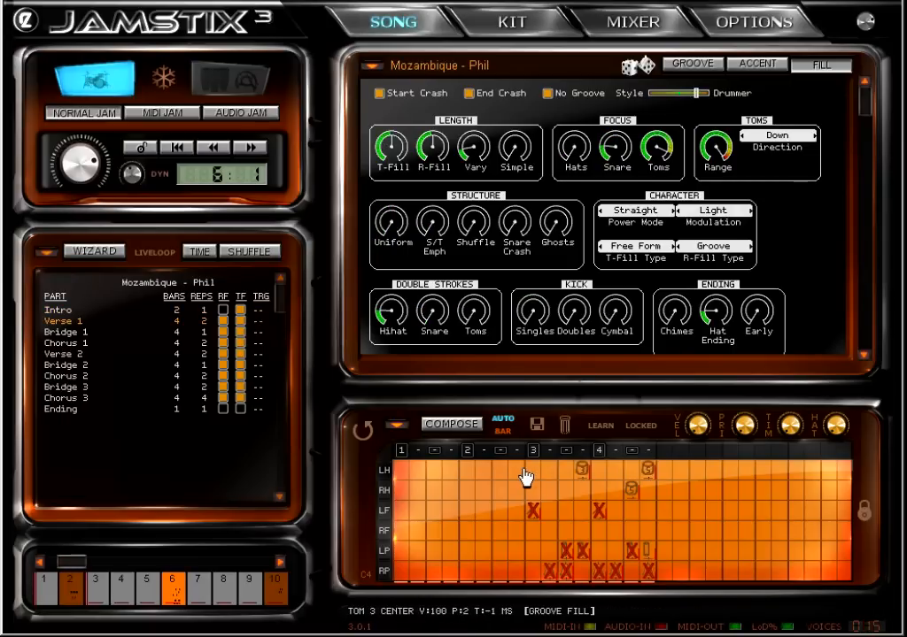
# Look through the controller assignment list for Fill Snare Double Strokes and close it without assigning anything.
pyautogui.rightClick(435, 315)
pyautogui.moveTo(599, 210)
pyautogui.mouseDown()
pyautogui.moveTo(589, 336)
pyautogui.moveTo(597, 212)
pyautogui.moveTo(587, 218)
pyautogui.mouseUp()
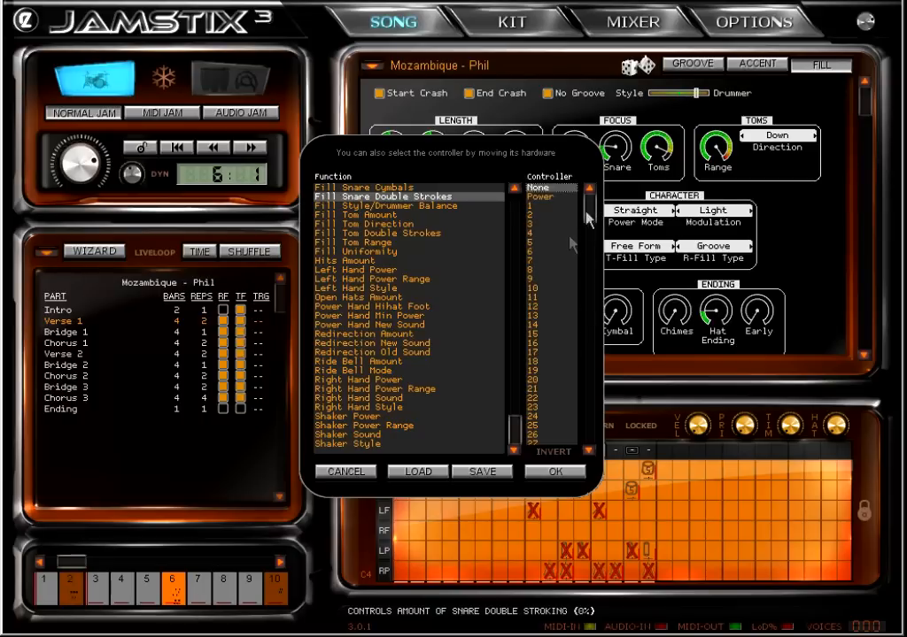
pyautogui.click(356, 472)
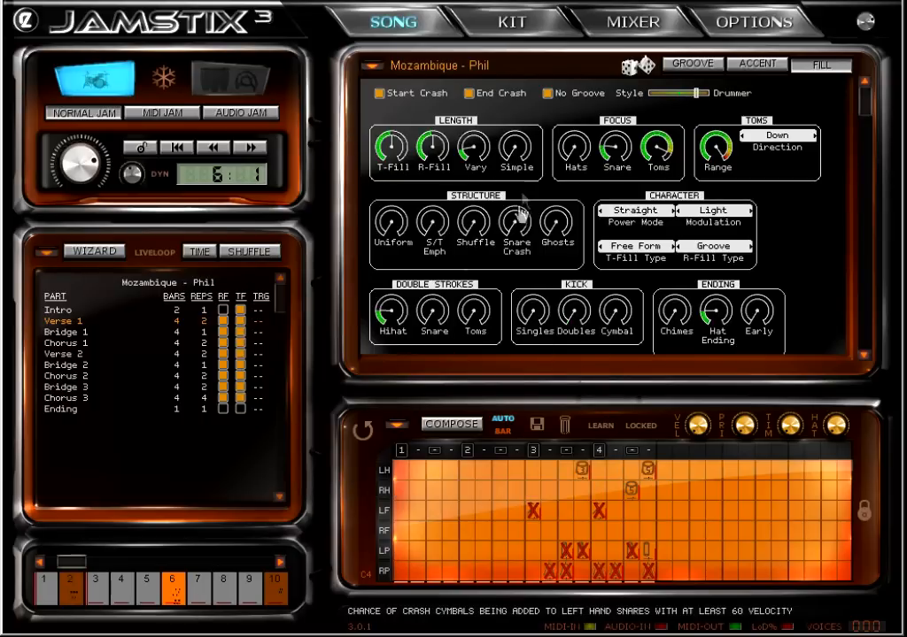
# In the Verse 1 groove, set the right hand to the Jam B. Hi instrument and the Cuban Clave style.
pyautogui.click(692, 64)
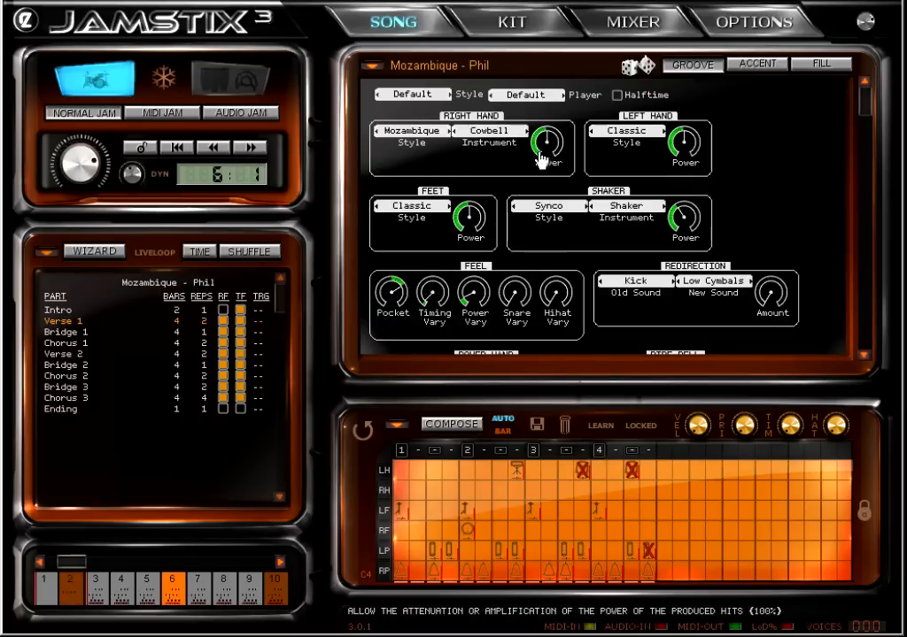
pyautogui.click(490, 131)
pyautogui.click(502, 184)
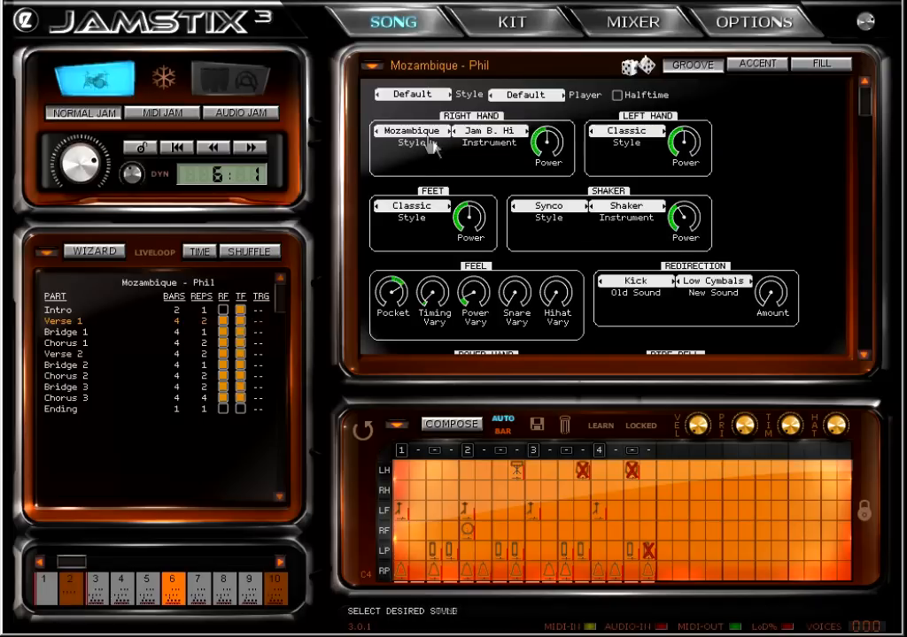
pyautogui.click(411, 133)
pyautogui.click(431, 153)
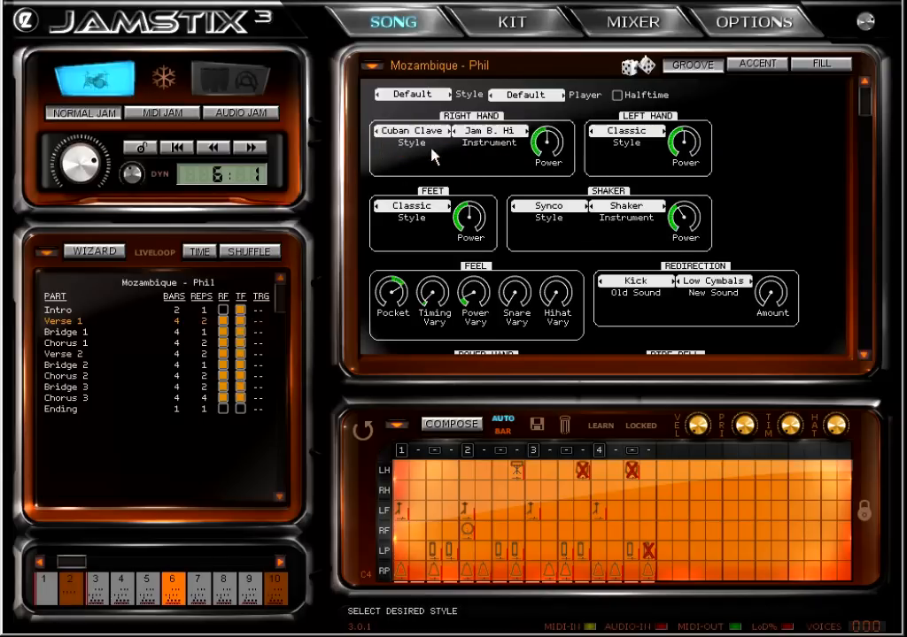
# Set the left hand style to Gadd and the feet style to Cuban.
pyautogui.click(613, 140)
pyautogui.click(628, 153)
pyautogui.click(409, 219)
pyautogui.click(416, 241)
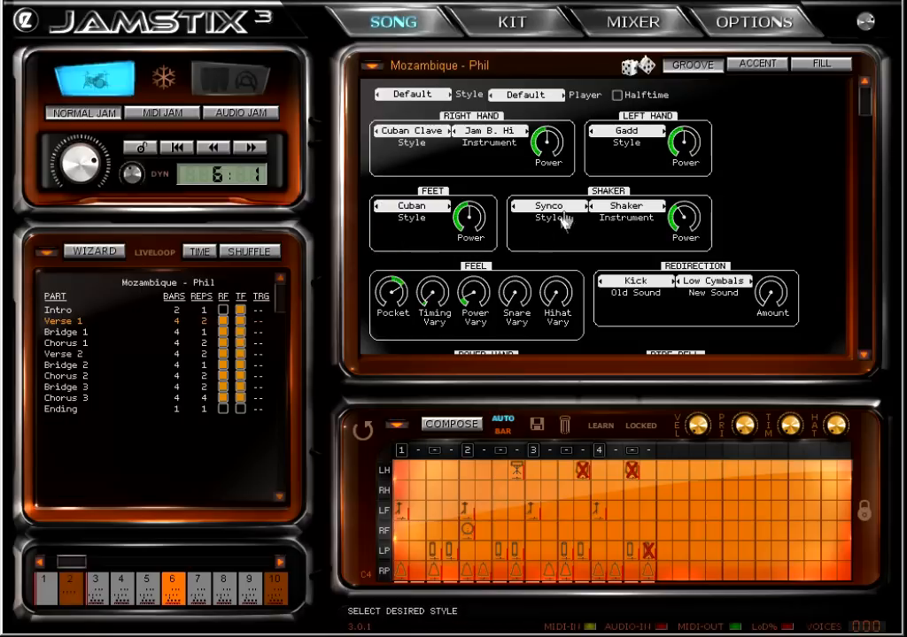
# Set the shaker to the Egg Shaker instrument and the Off Beat style.
pyautogui.click(624, 209)
pyautogui.click(629, 212)
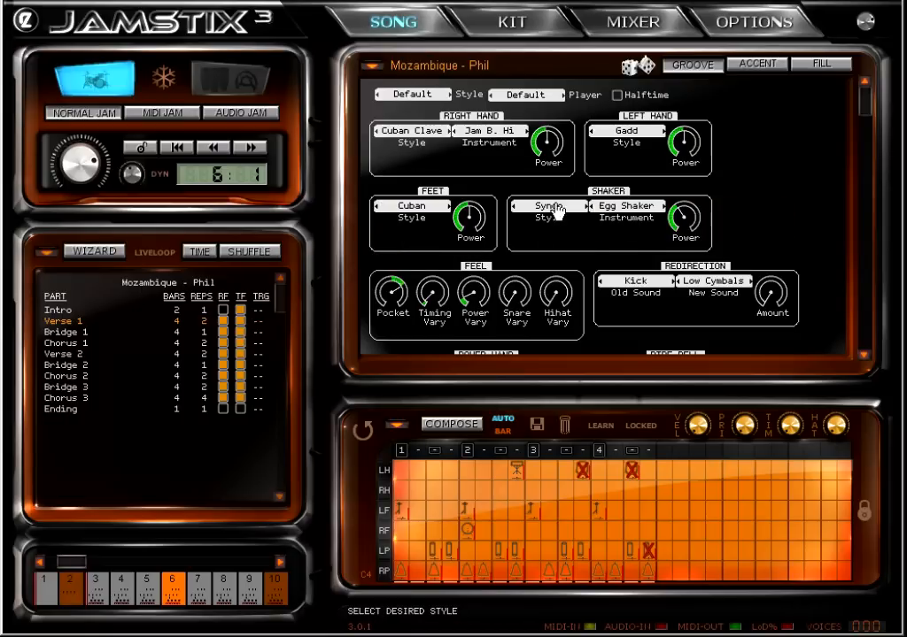
pyautogui.click(548, 209)
pyautogui.click(560, 241)
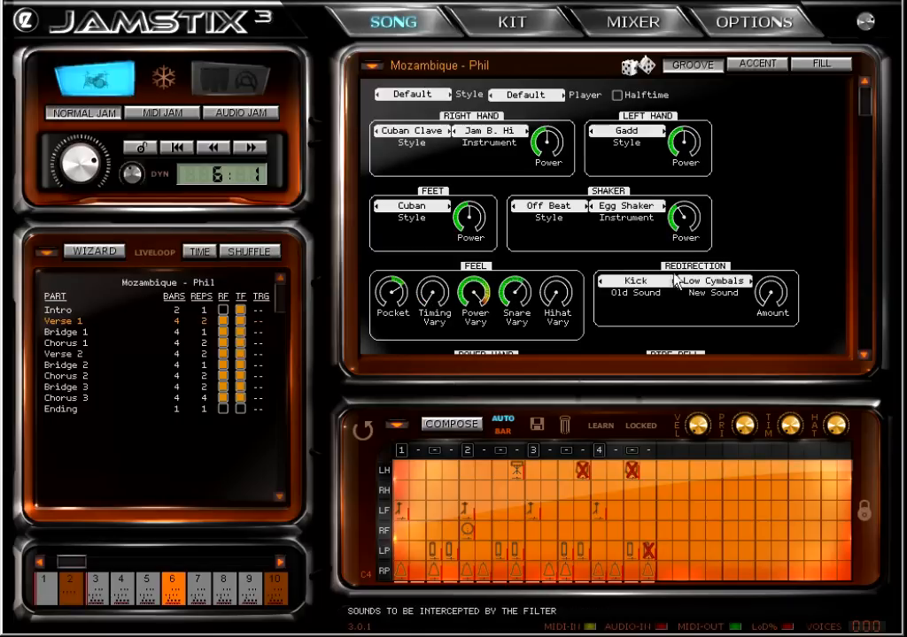
# Redirect the kick notes to Toms with the redirection amount at 100%.
pyautogui.click(702, 281)
pyautogui.click(733, 457)
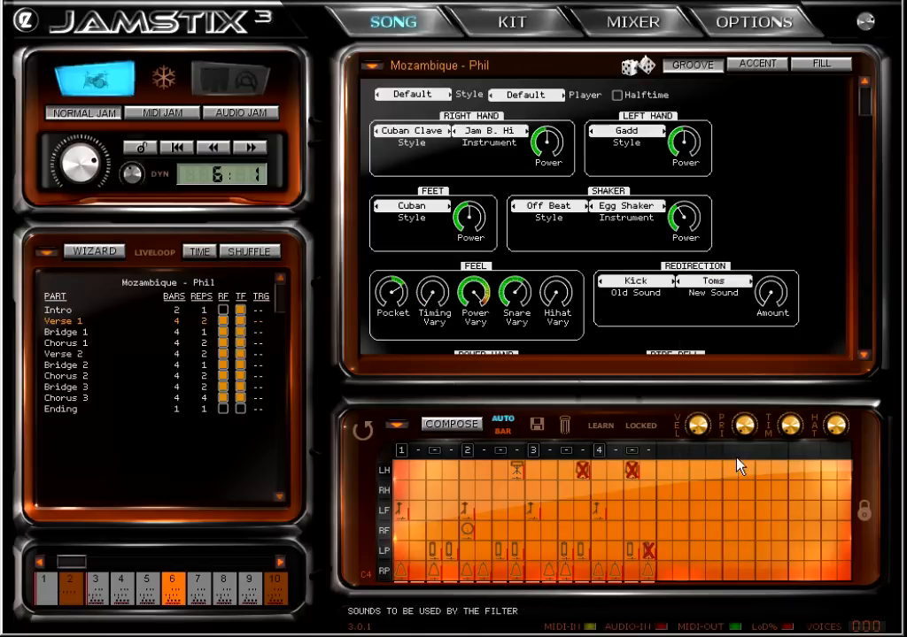
pyautogui.moveTo(771, 292); pyautogui.dragTo(771, 282)
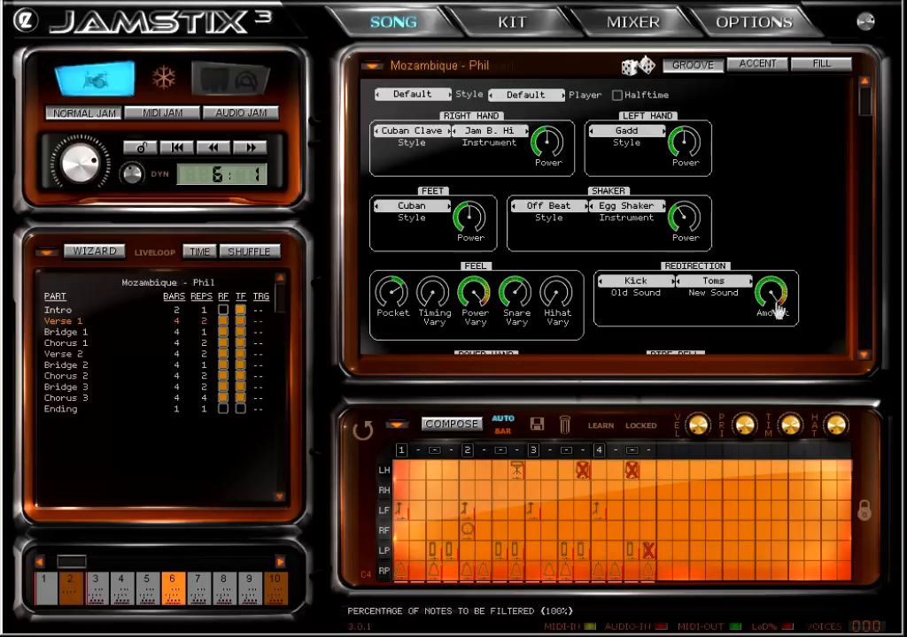
pyautogui.moveTo(866, 120); pyautogui.dragTo(861, 177)
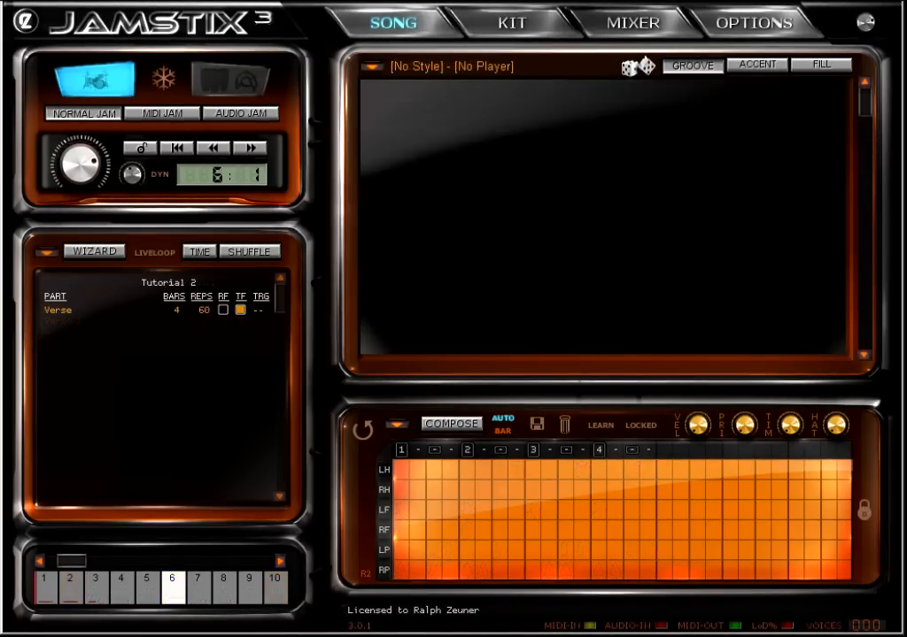
# Assign the 8th Rock style from the Rock category to the Verse part of Tutorial 2.
pyautogui.click(429, 68)
pyautogui.scroll(-5, 440, 314)
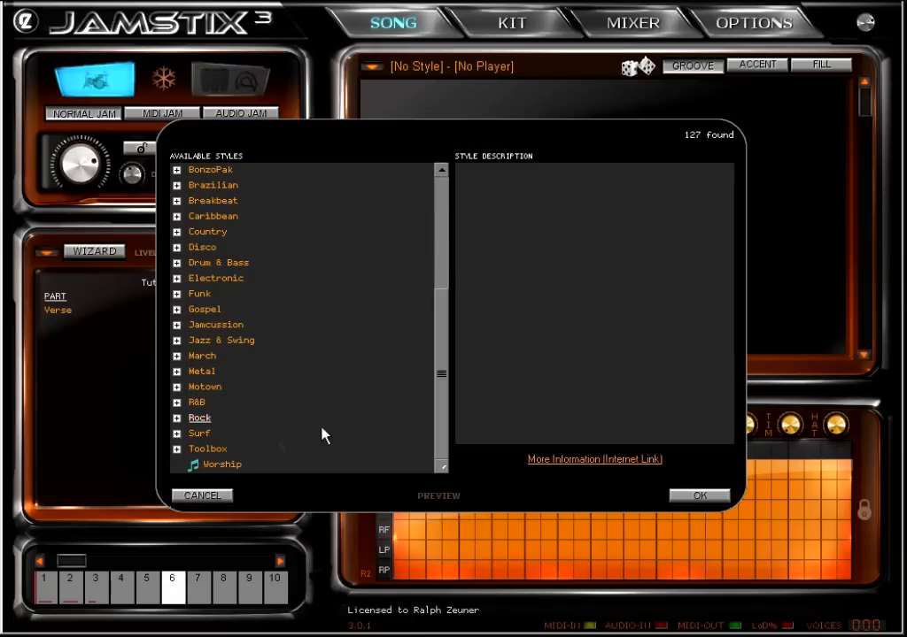
pyautogui.click(198, 417)
pyautogui.doubleClick(232, 326)
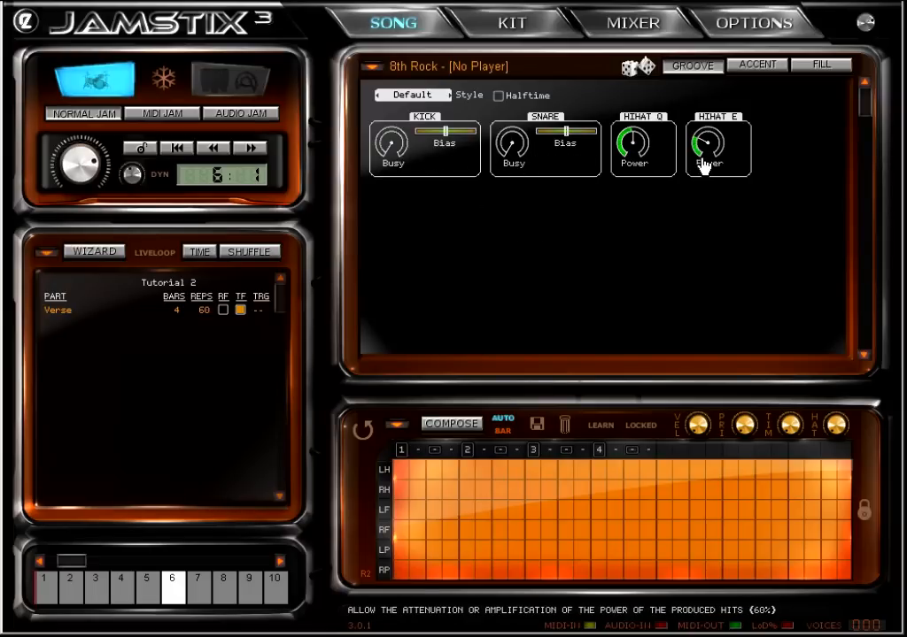
# Restart the song from the beginning, set the kick Busy to 80%, raise the HIHAT E power and lower the HIHAT Q power.
pyautogui.click(177, 148)
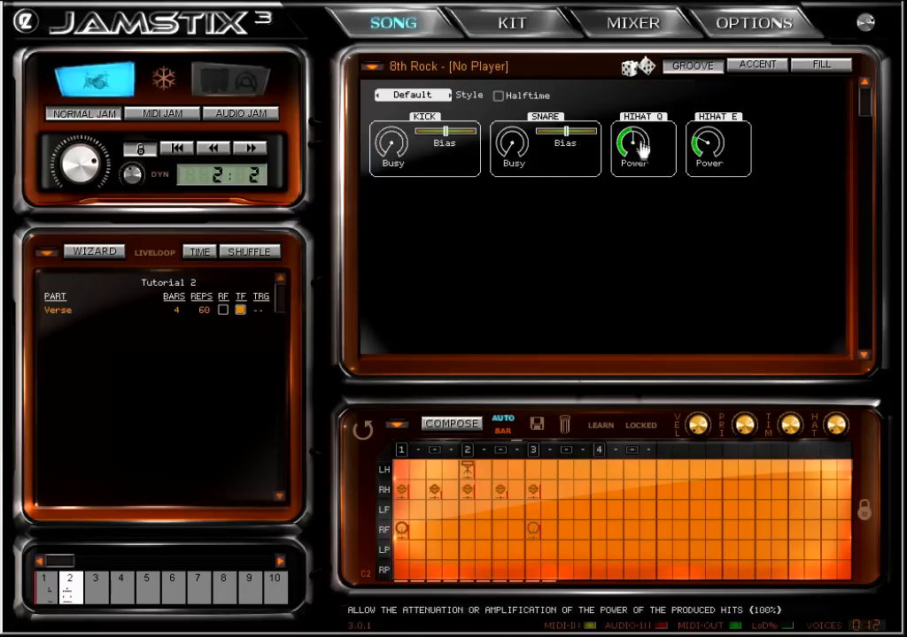
pyautogui.moveTo(705, 149); pyautogui.dragTo(706, 120)
pyautogui.moveTo(390, 150); pyautogui.dragTo(390, 89)
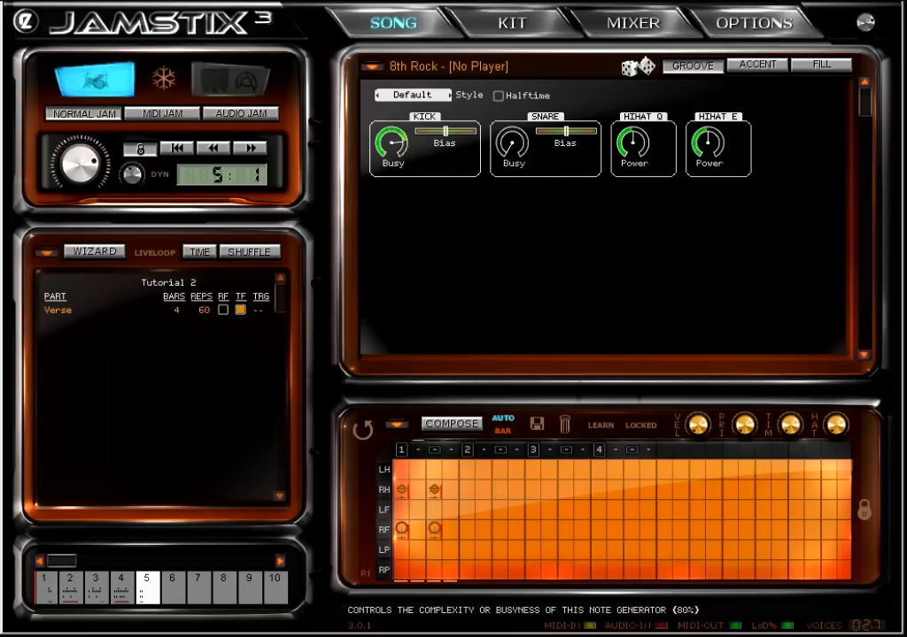
pyautogui.moveTo(638, 145); pyautogui.dragTo(637, 174)
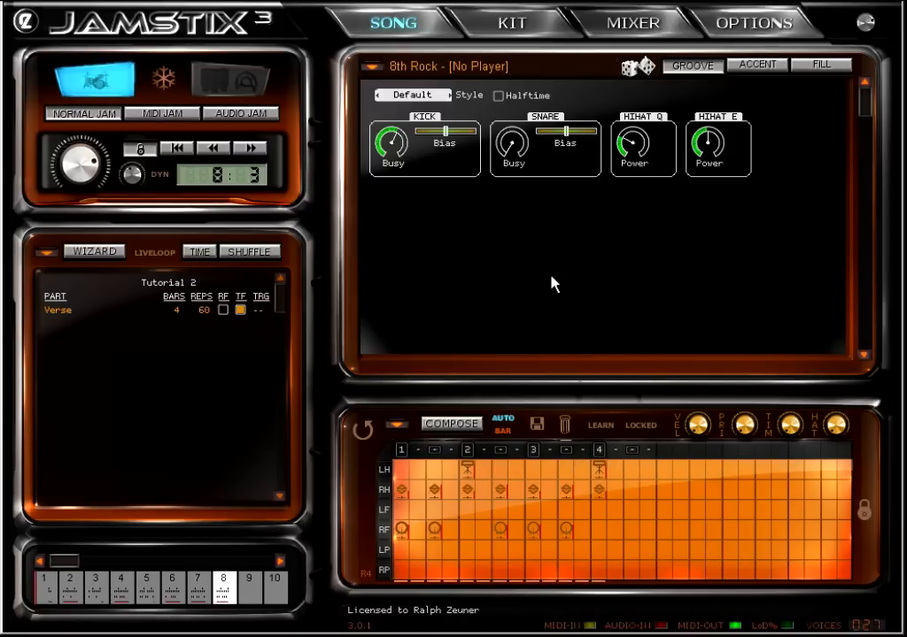
# Assign Carmine as the player for the 8th Rock Verse and compose the groove again.
pyautogui.click(474, 69)
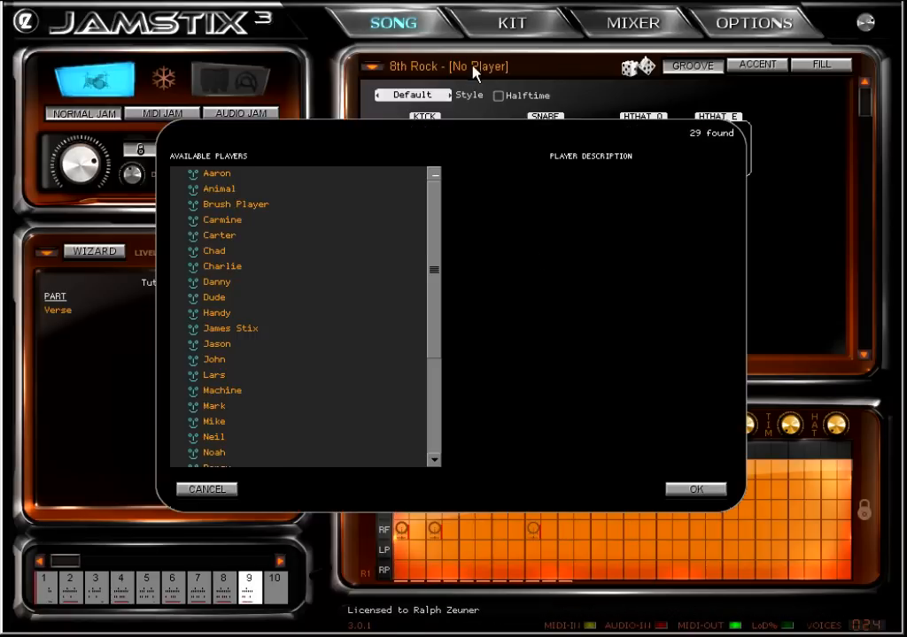
pyautogui.click(220, 228)
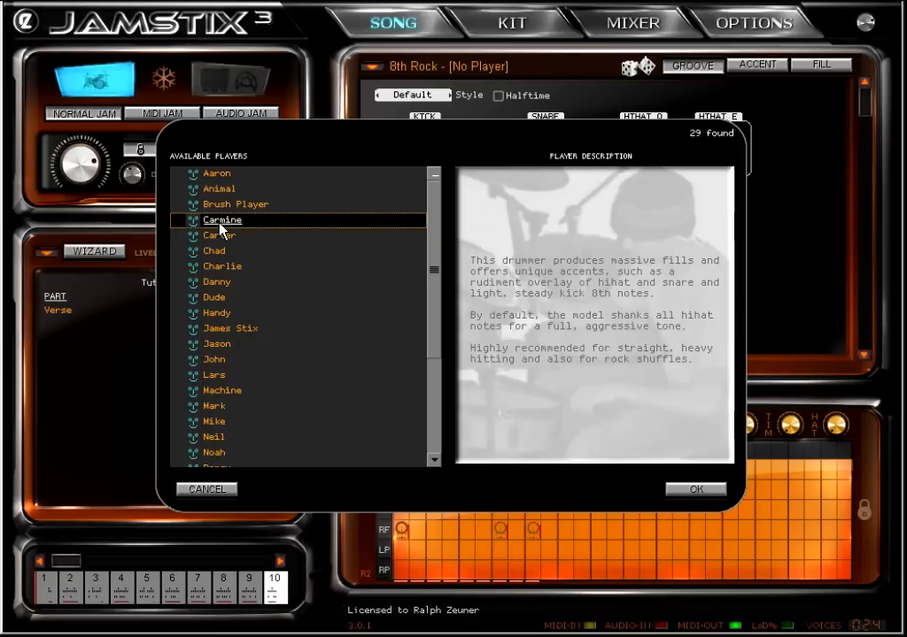
pyautogui.doubleClick(220, 228)
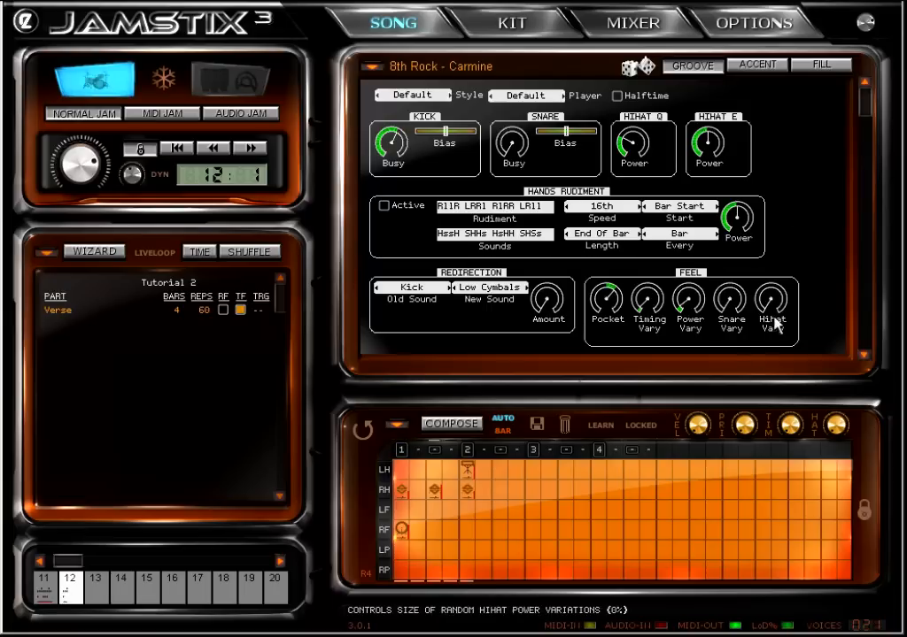
pyautogui.click(462, 427)
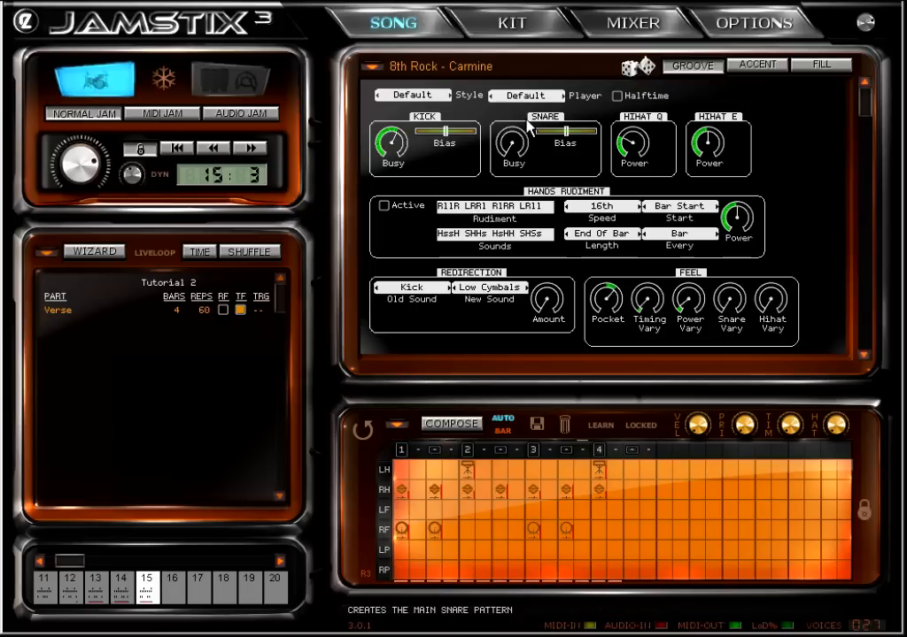
# Adjust the Feel variations to Power Vary 2%, a slight Snare Vary and Hihat Vary 8%.
pyautogui.moveTo(863, 119); pyautogui.dragTo(854, 196)
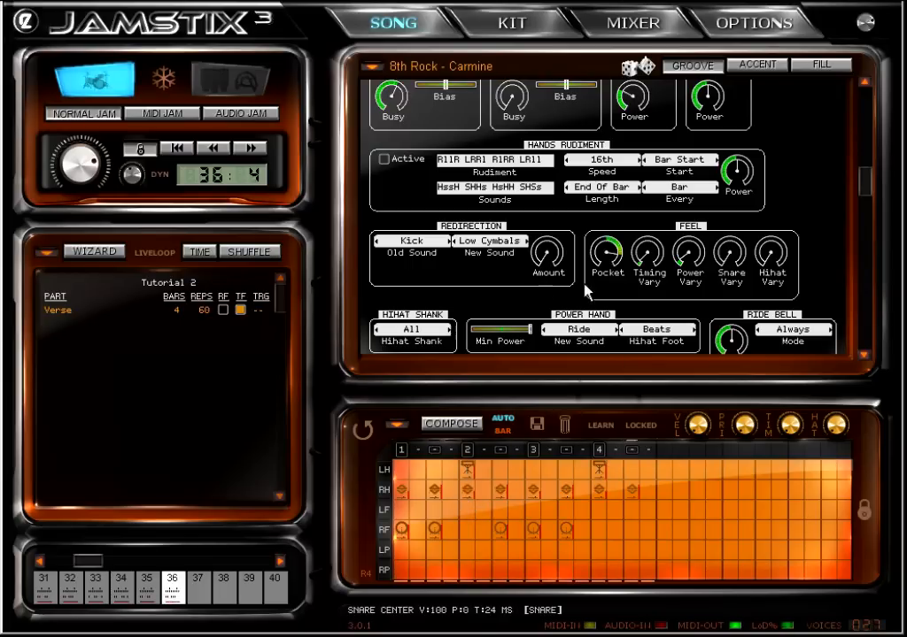
pyautogui.moveTo(689, 258); pyautogui.dragTo(689, 175)
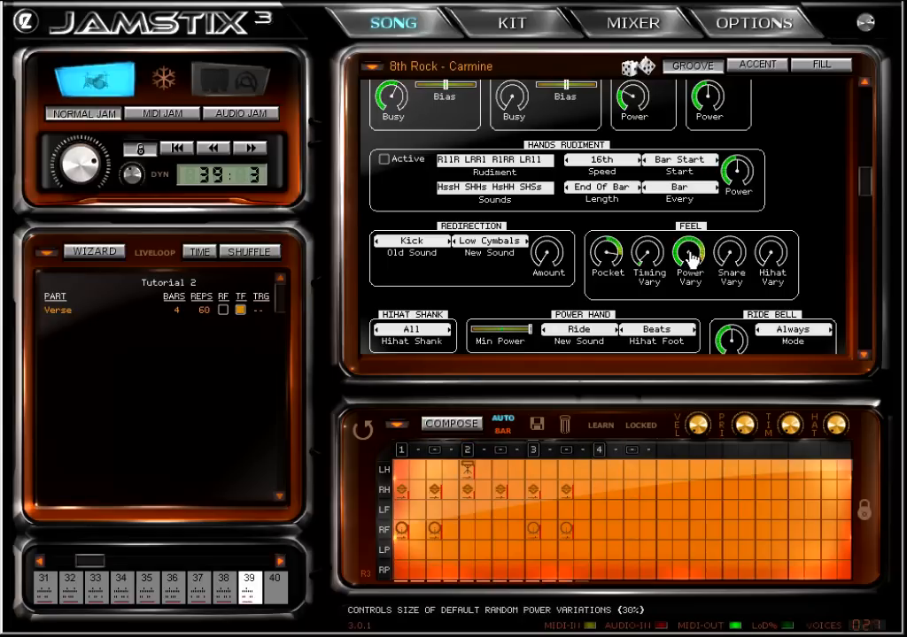
pyautogui.moveTo(691, 257); pyautogui.dragTo(692, 336)
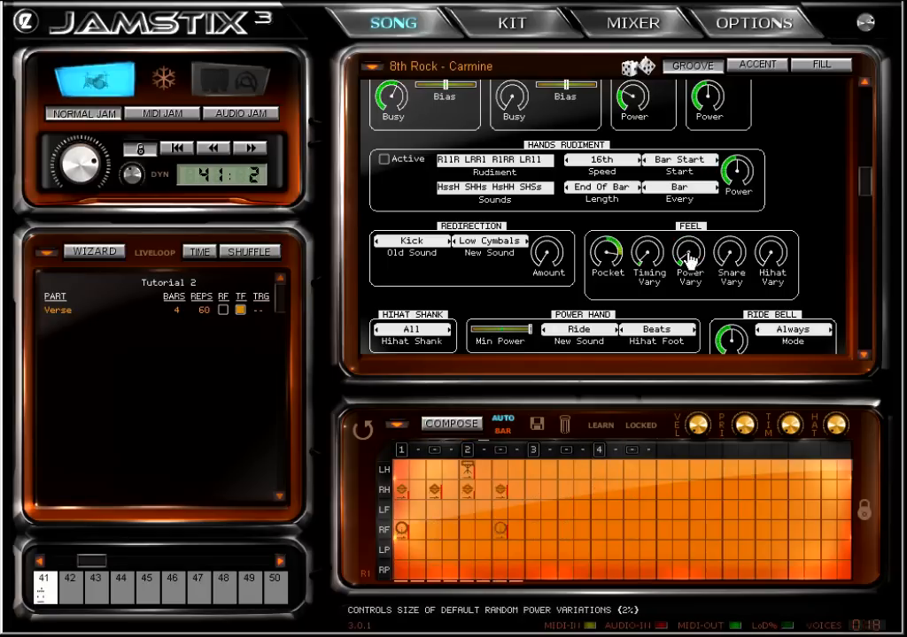
pyautogui.moveTo(733, 260); pyautogui.dragTo(733, 172)
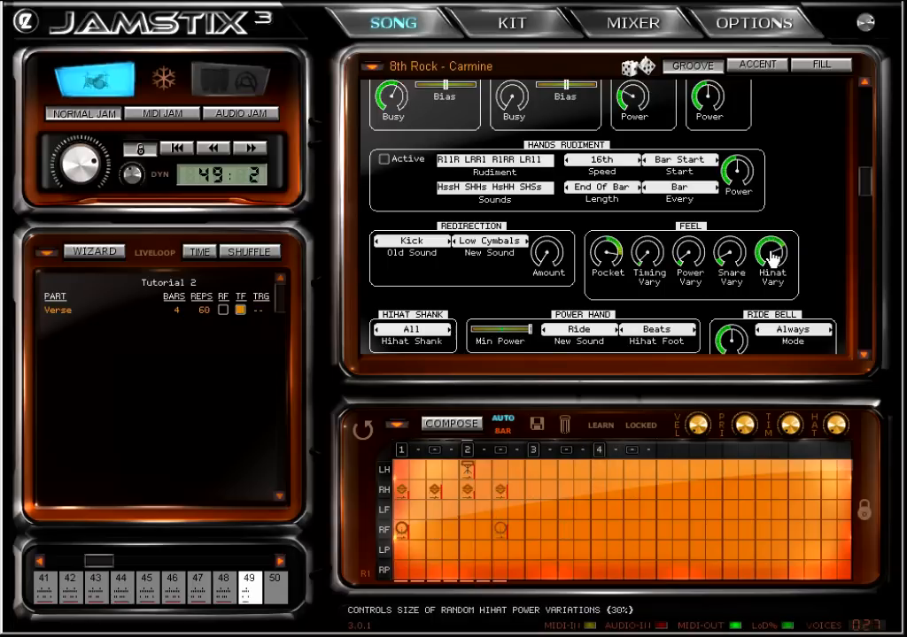
pyautogui.moveTo(772, 257); pyautogui.dragTo(779, 269)
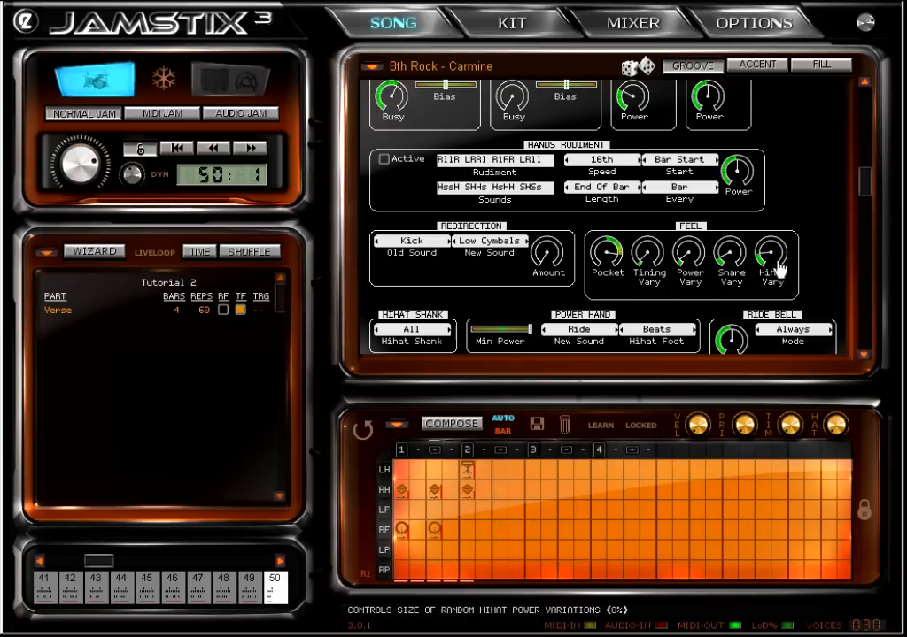
# Lower the Power Hand minimum power well below the song power and set its Hihat Foot to Off Beats.
pyautogui.moveTo(866, 196); pyautogui.dragTo(863, 344)
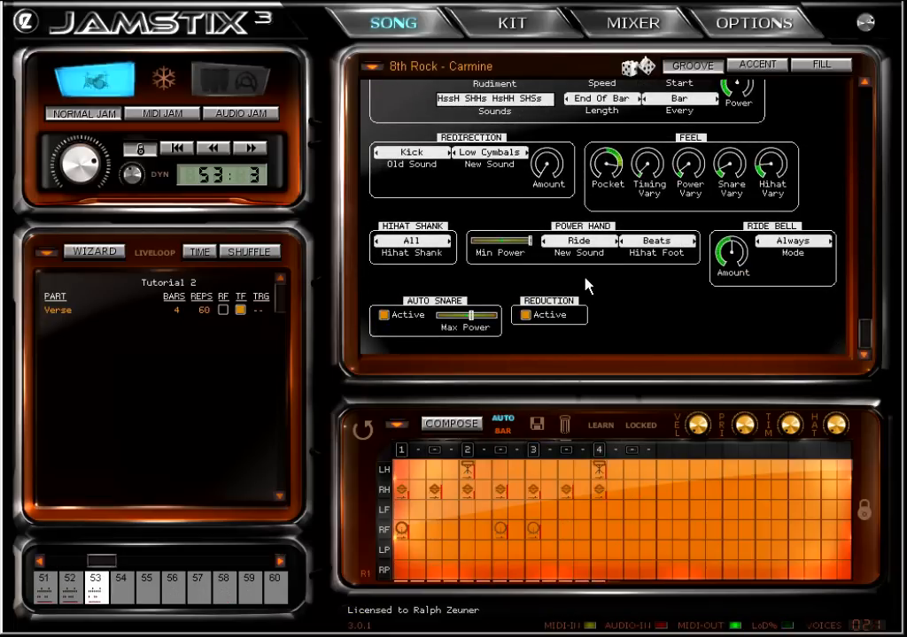
pyautogui.moveTo(544, 245); pyautogui.dragTo(525, 243)
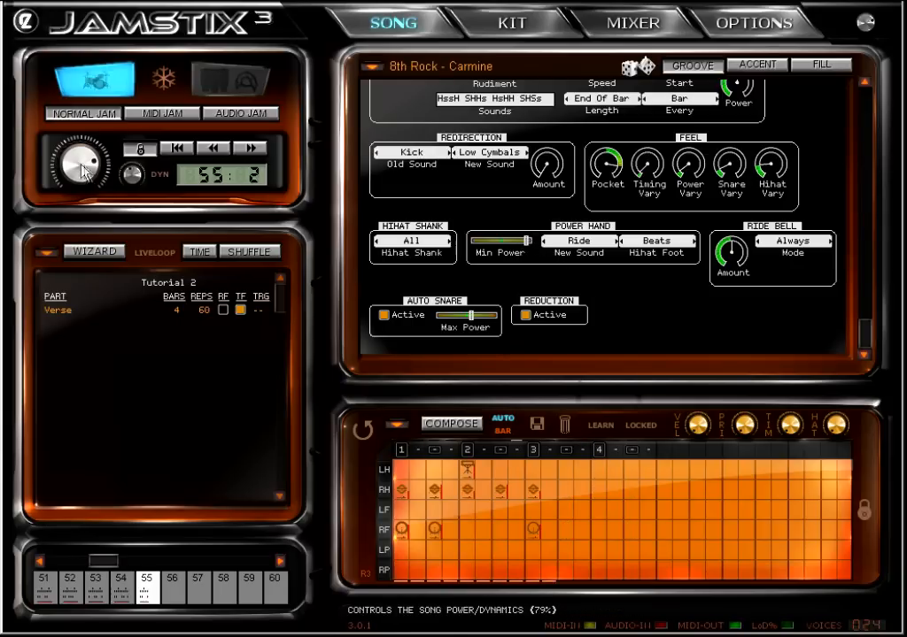
pyautogui.moveTo(532, 246); pyautogui.dragTo(489, 253)
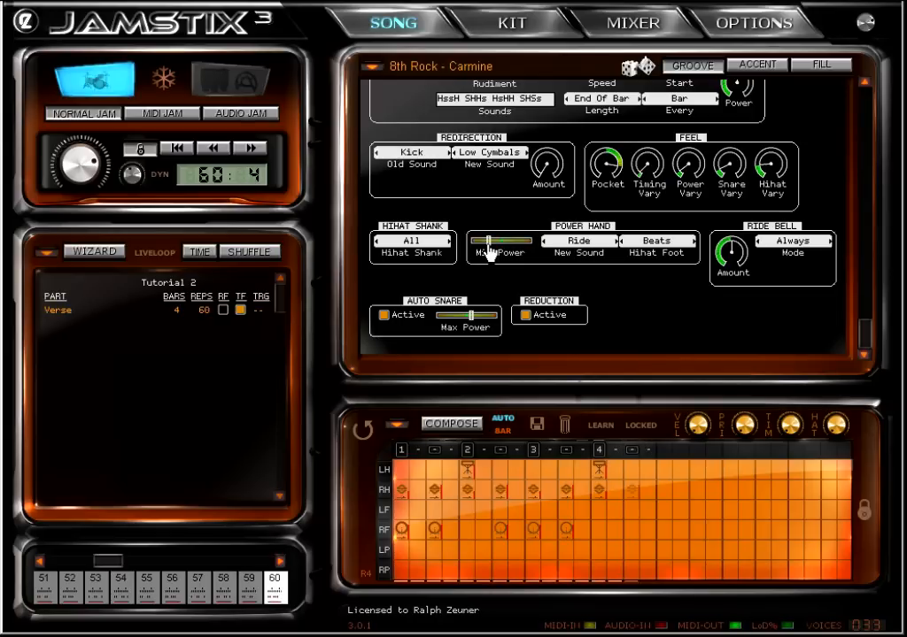
pyautogui.click(670, 244)
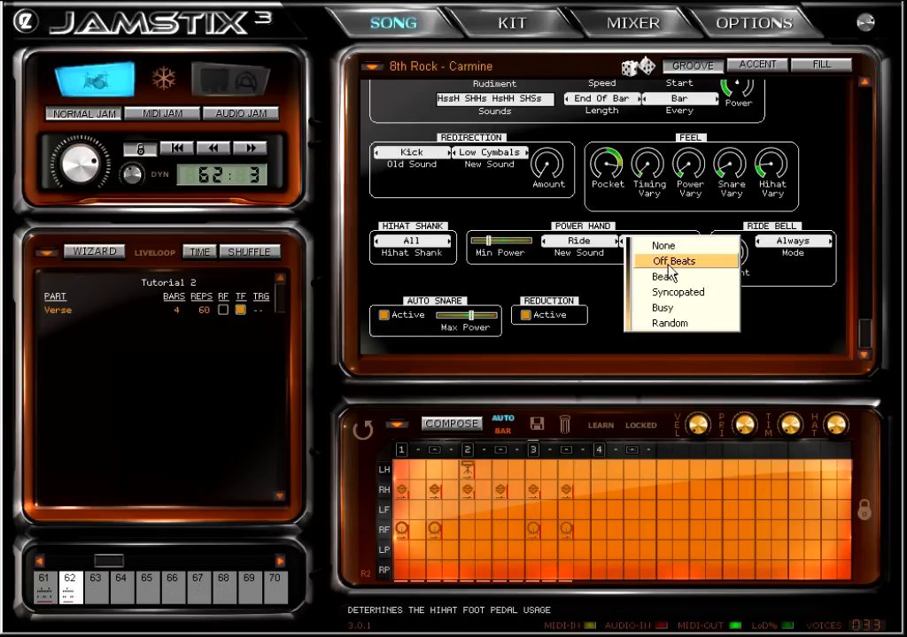
pyautogui.click(672, 261)
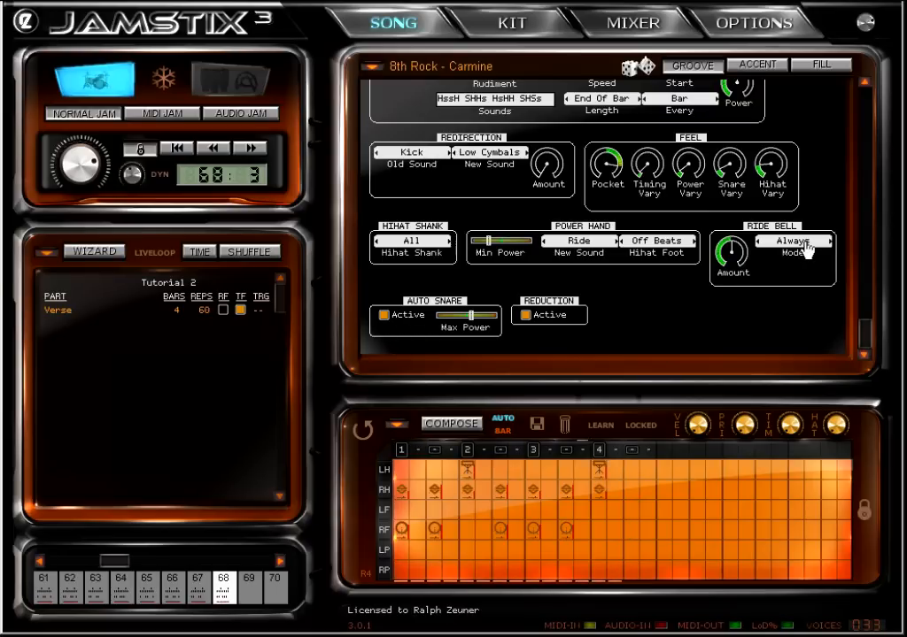
# Raise the Ride Bell amount to 100% and try its Beat and Off-Beat modes before setting it to Kick/Snare.
pyautogui.moveTo(722, 262); pyautogui.dragTo(723, 200)
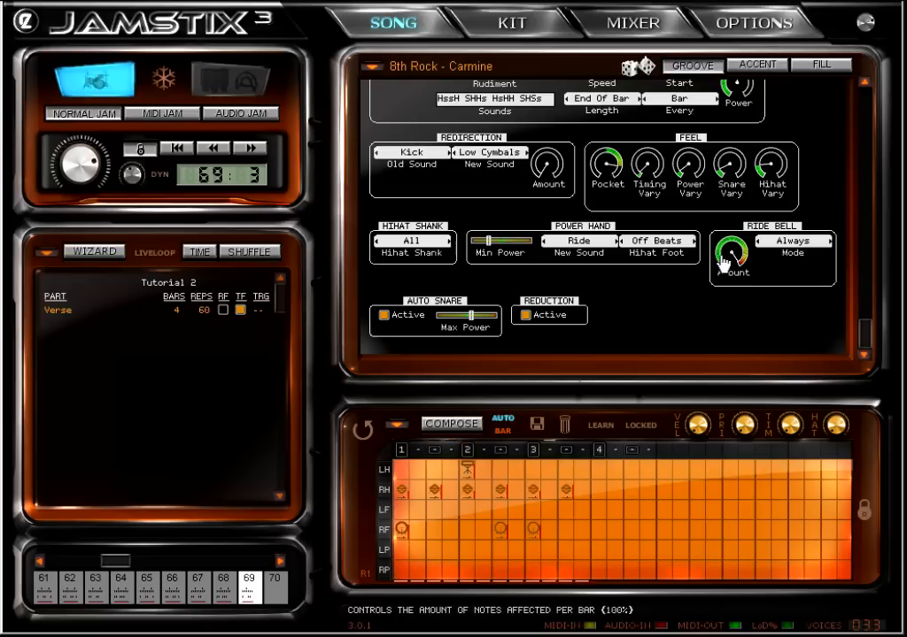
pyautogui.click(760, 243)
pyautogui.click(801, 308)
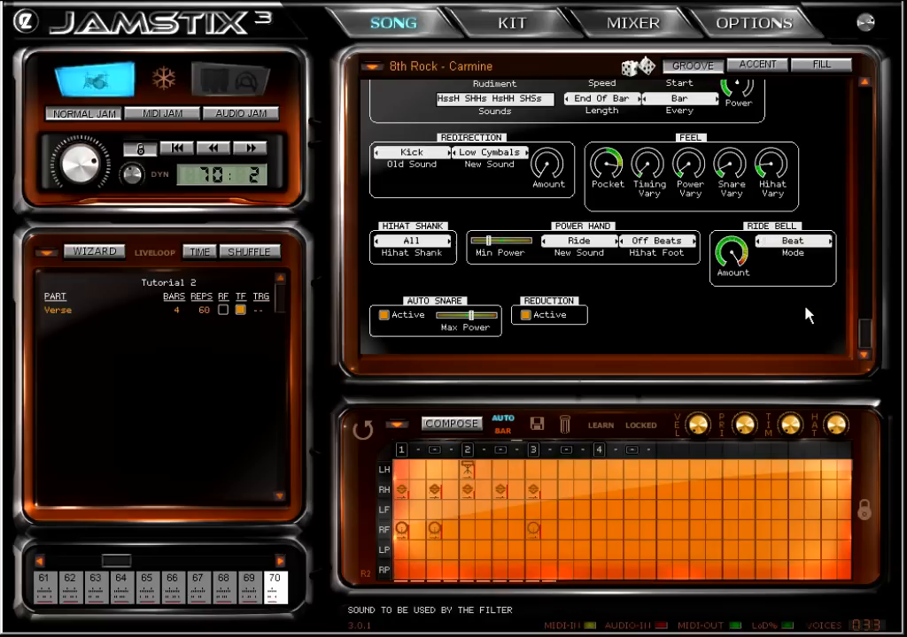
pyautogui.click(777, 242)
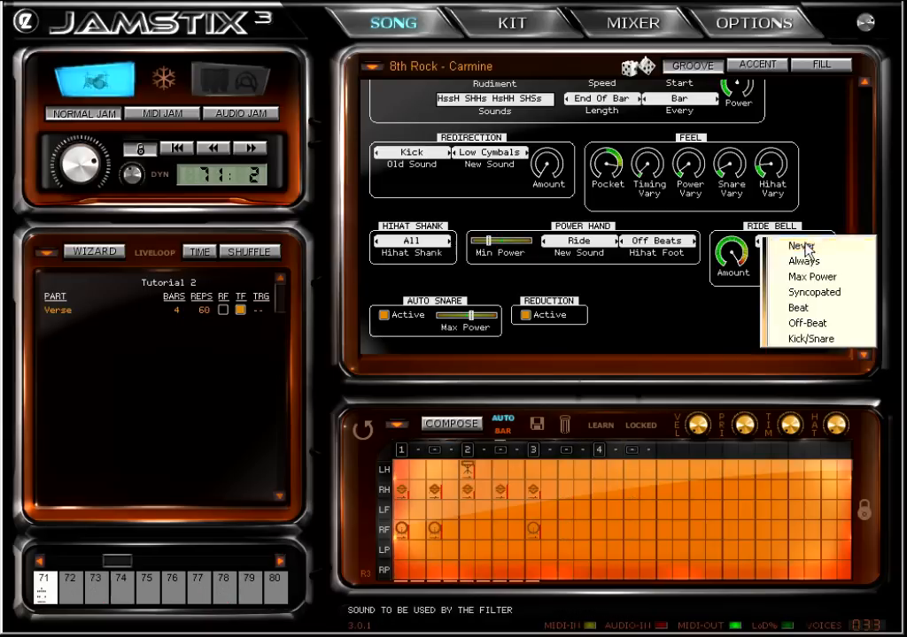
pyautogui.click(822, 324)
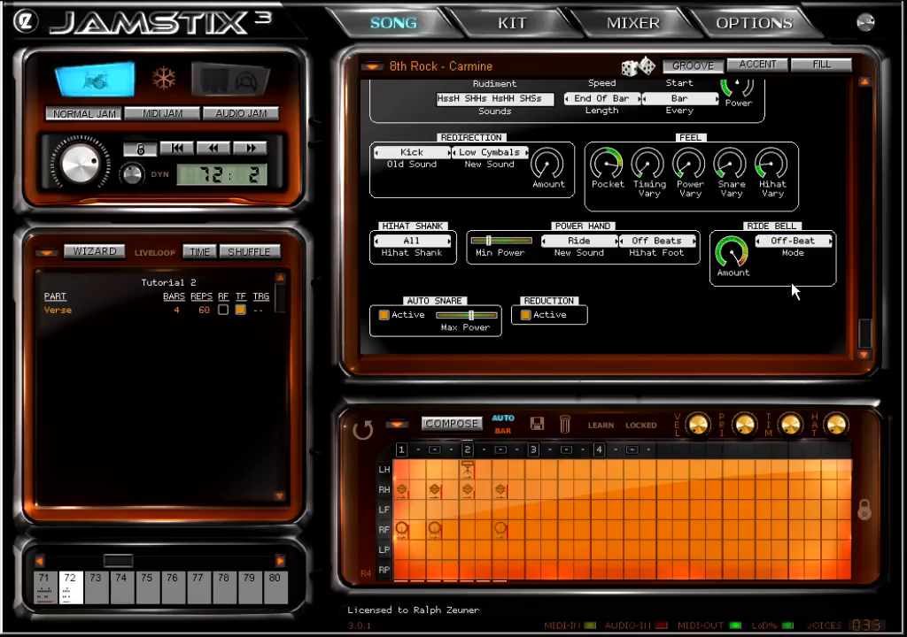
pyautogui.click(776, 245)
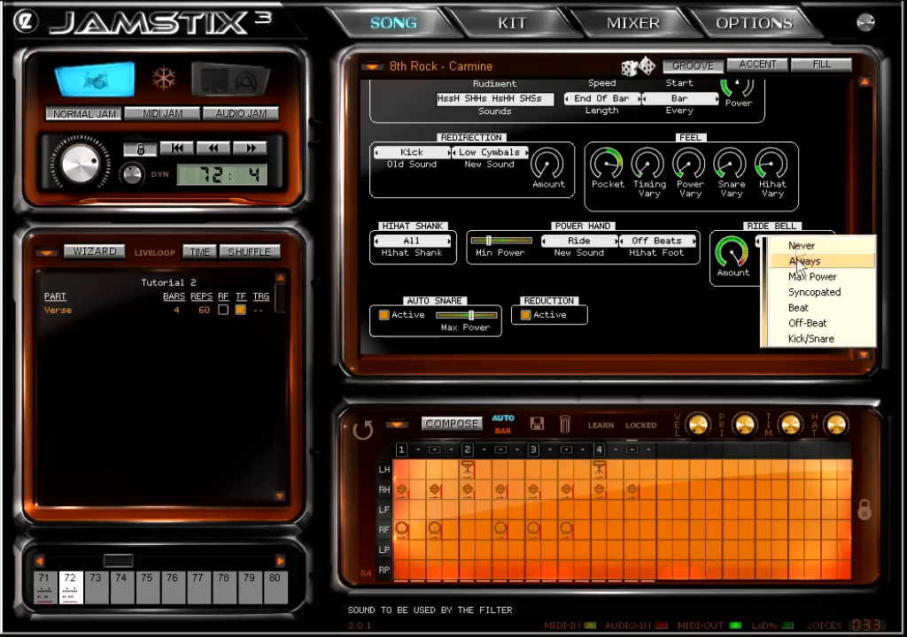
pyautogui.click(806, 339)
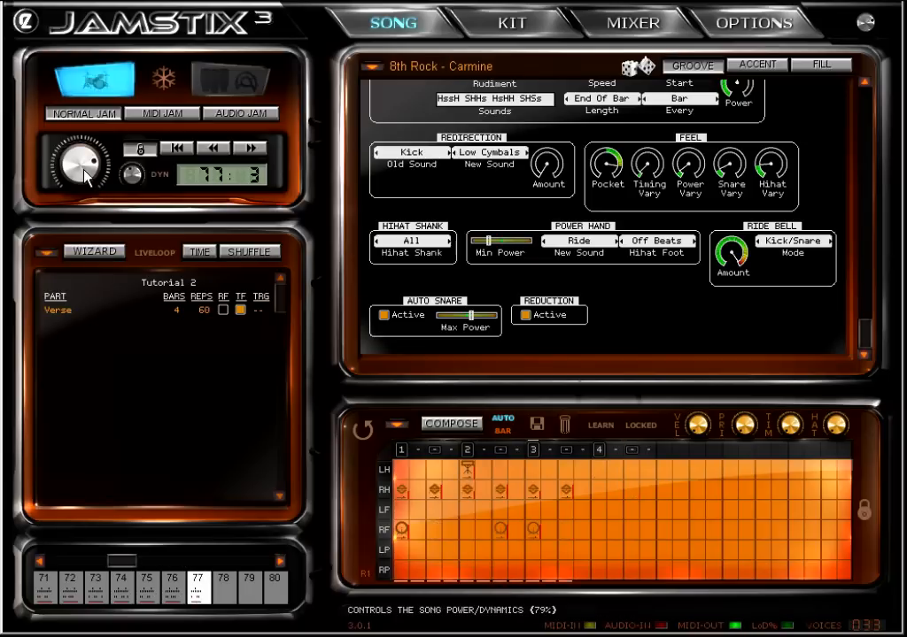
# Set the Power Hand minimum power to maximum and sweep the song power down to 9% and back up.
pyautogui.moveTo(487, 243); pyautogui.dragTo(531, 242)
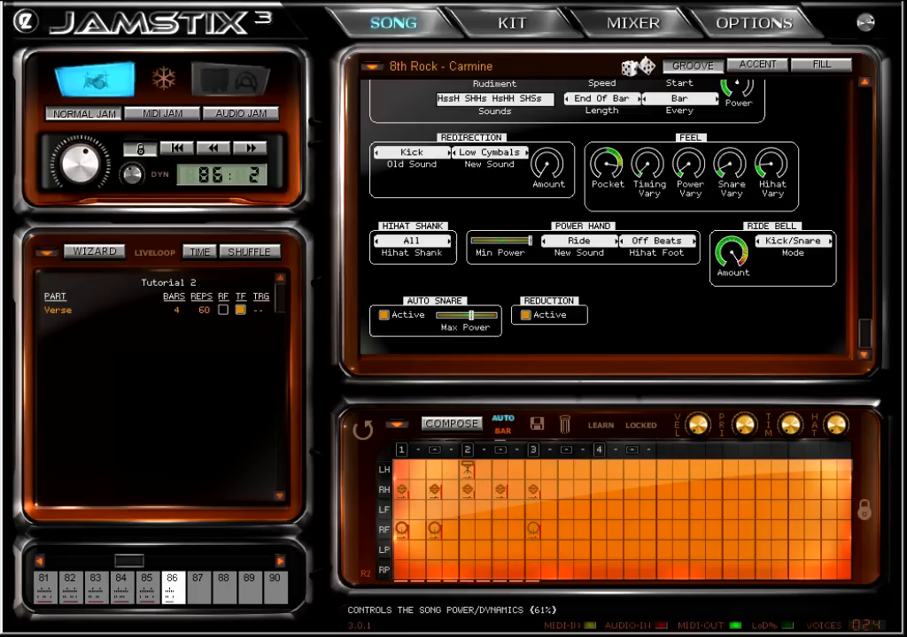
pyautogui.moveTo(84, 165); pyautogui.dragTo(84, 164)
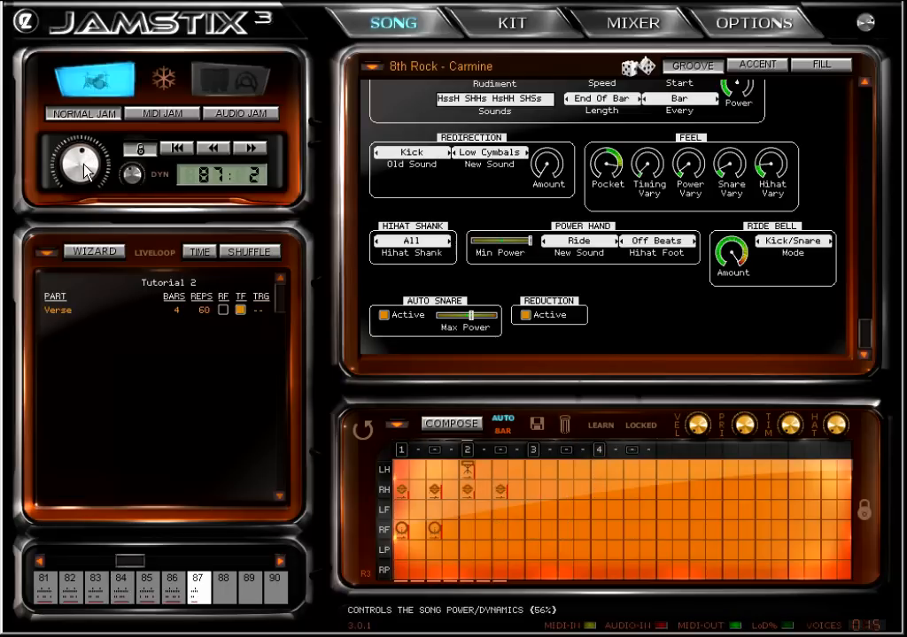
pyautogui.moveTo(84, 164); pyautogui.dragTo(84, 157)
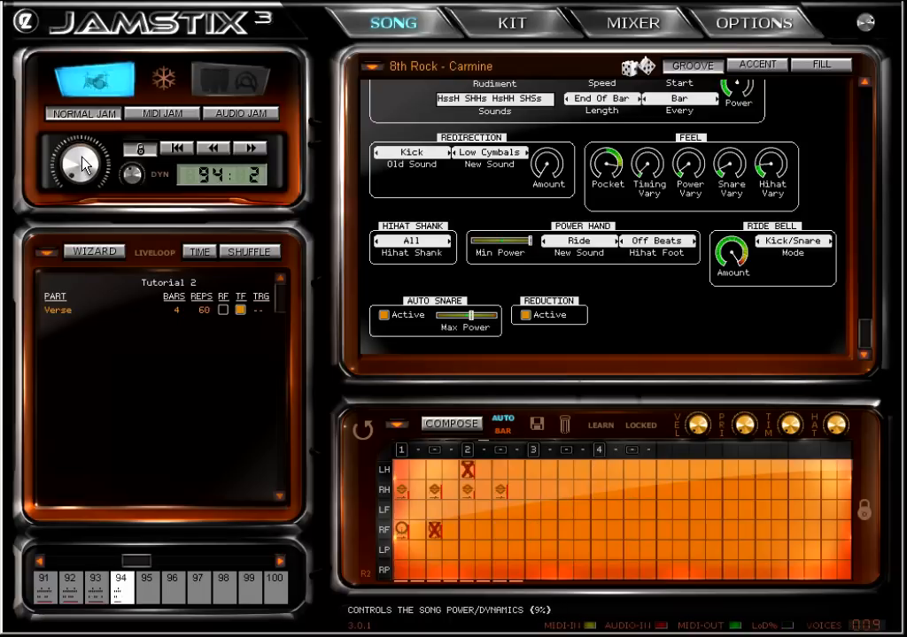
pyautogui.moveTo(86, 162); pyautogui.dragTo(87, 168)
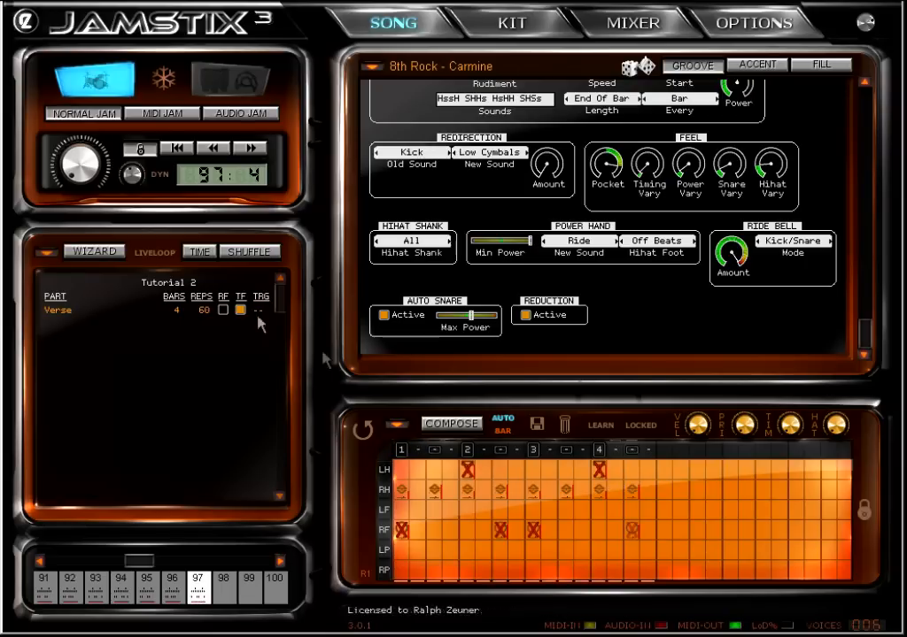
pyautogui.moveTo(132, 175); pyautogui.dragTo(85, 138)
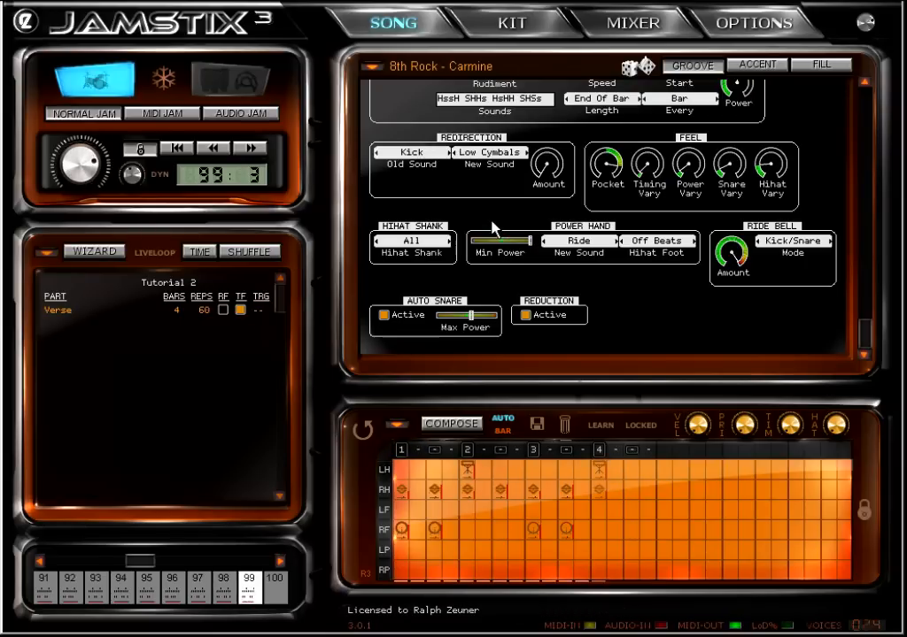
# Activate the Hands Rudiment for a few bars and switch it off again.
pyautogui.moveTo(863, 345); pyautogui.dragTo(863, 105)
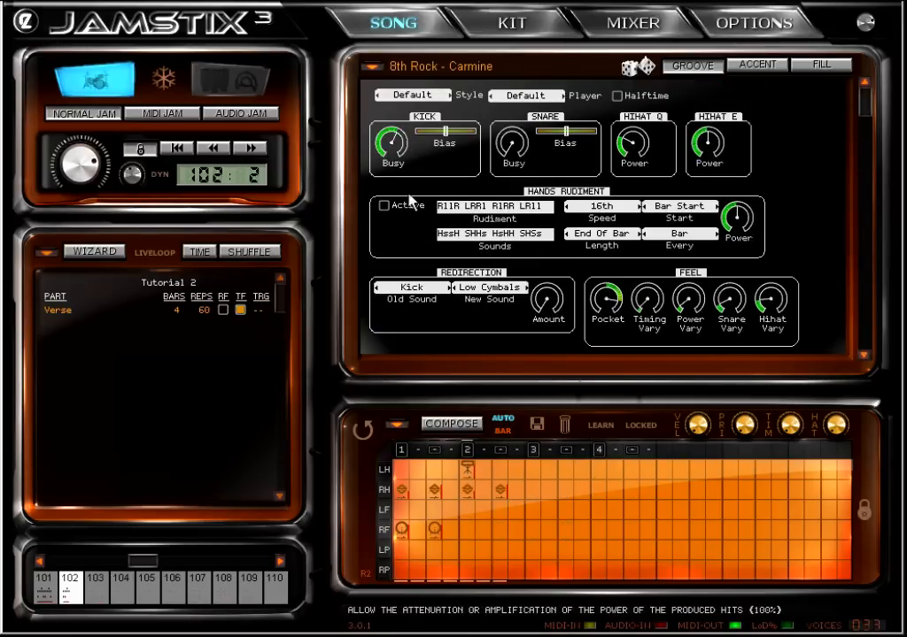
pyautogui.click(384, 206)
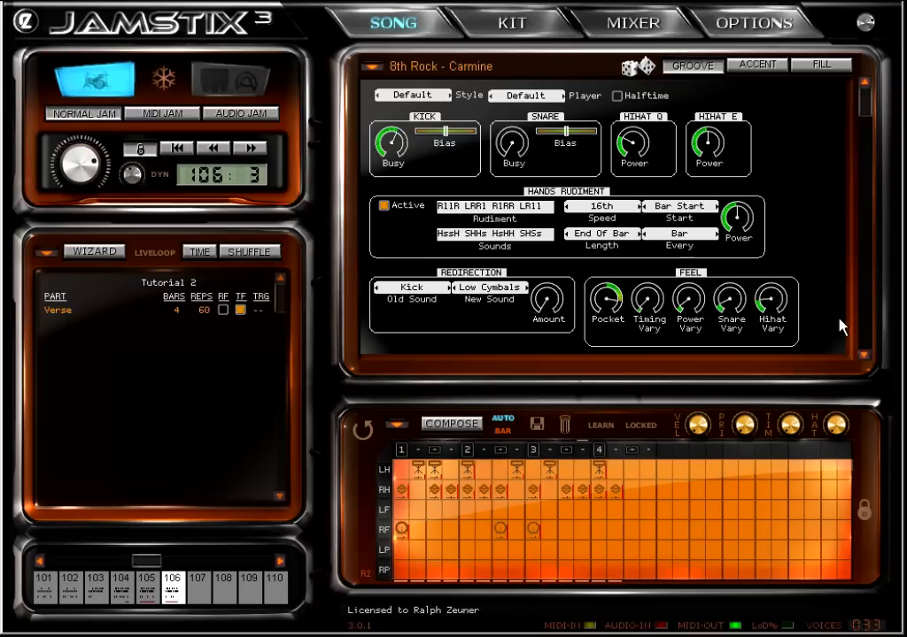
pyautogui.click(384, 206)
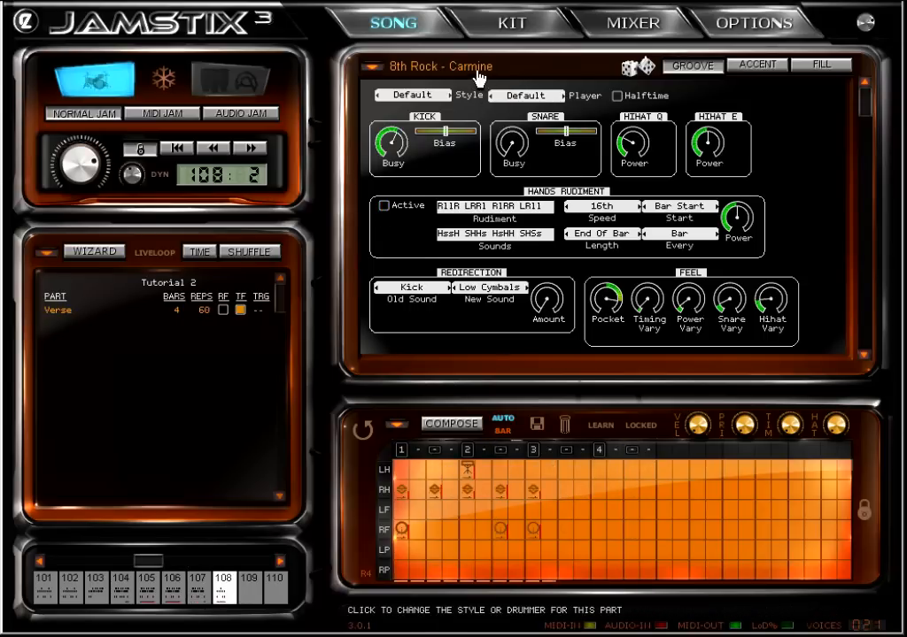
# Change the player of the 8th Rock Verse to Carter.
pyautogui.click(505, 94)
pyautogui.click(222, 237)
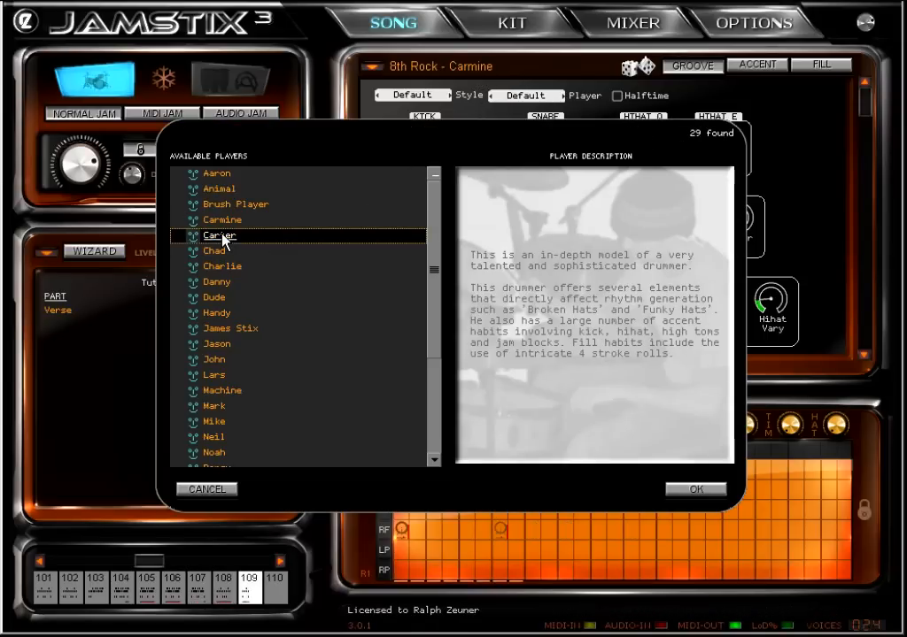
pyautogui.doubleClick(221, 237)
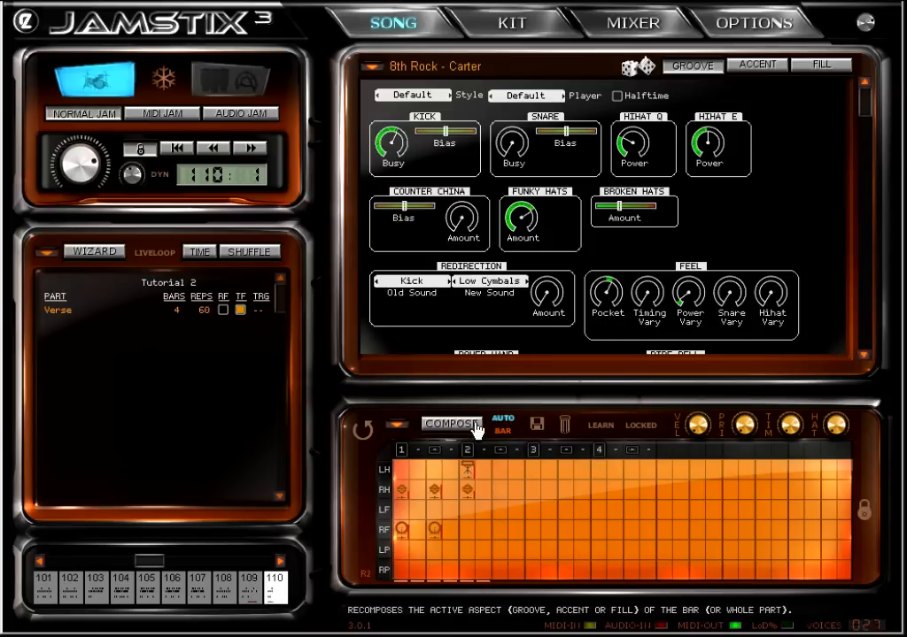
# Raise Carter's accent amounts, setting Throw-Ins to 65% and increasing Triplet Hats, Double Hats and Jam Blocks.
pyautogui.click(757, 64)
pyautogui.moveTo(719, 152); pyautogui.dragTo(719, 121)
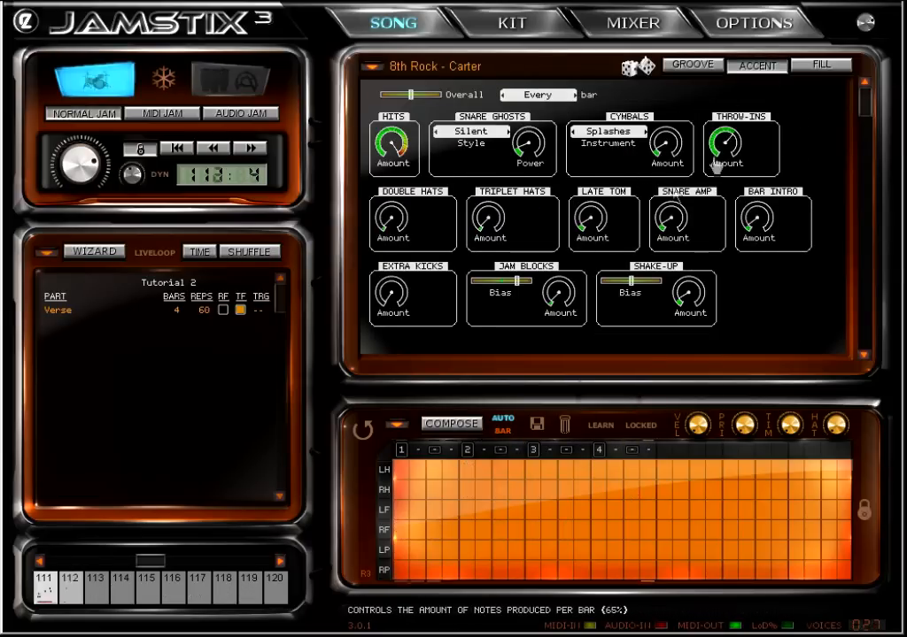
pyautogui.moveTo(501, 224); pyautogui.dragTo(501, 188)
pyautogui.moveTo(387, 228); pyautogui.dragTo(387, 195)
pyautogui.moveTo(561, 297); pyautogui.dragTo(560, 238)
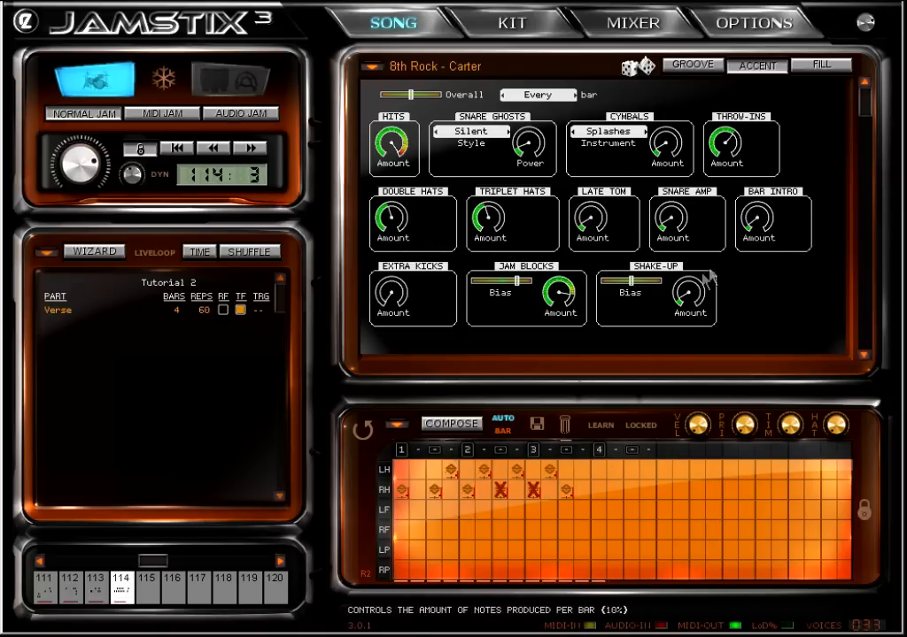
# Set the Cymbals accent to 55% with All instruments and raise the Extra Kicks amount.
pyautogui.moveTo(660, 153); pyautogui.dragTo(661, 132)
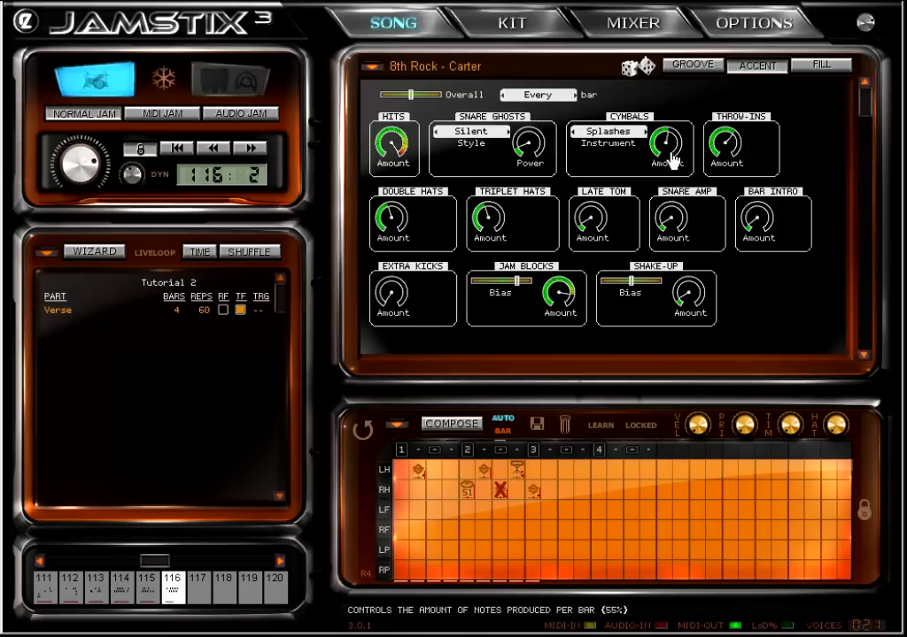
pyautogui.click(632, 137)
pyautogui.click(629, 138)
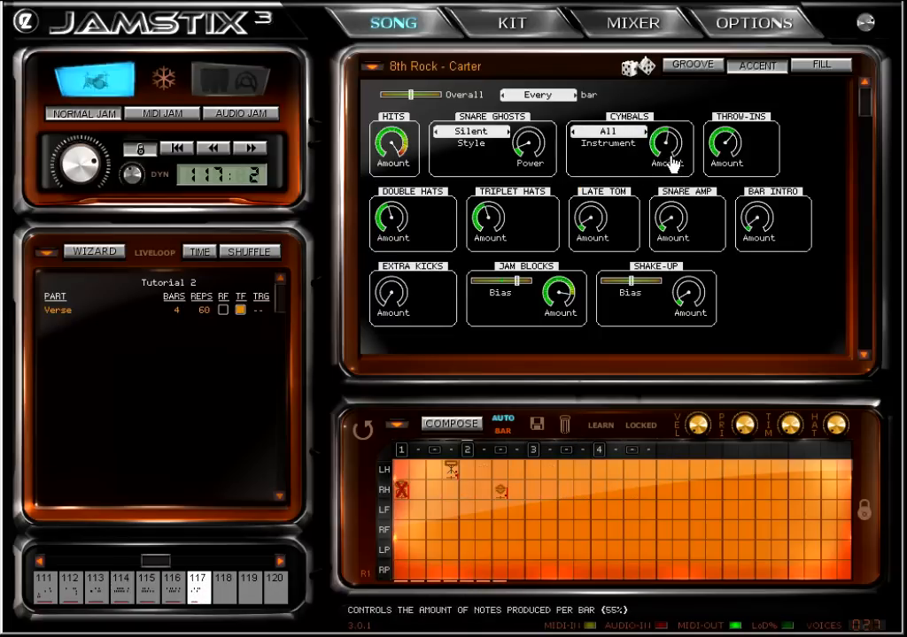
pyautogui.moveTo(405, 299); pyautogui.dragTo(405, 249)
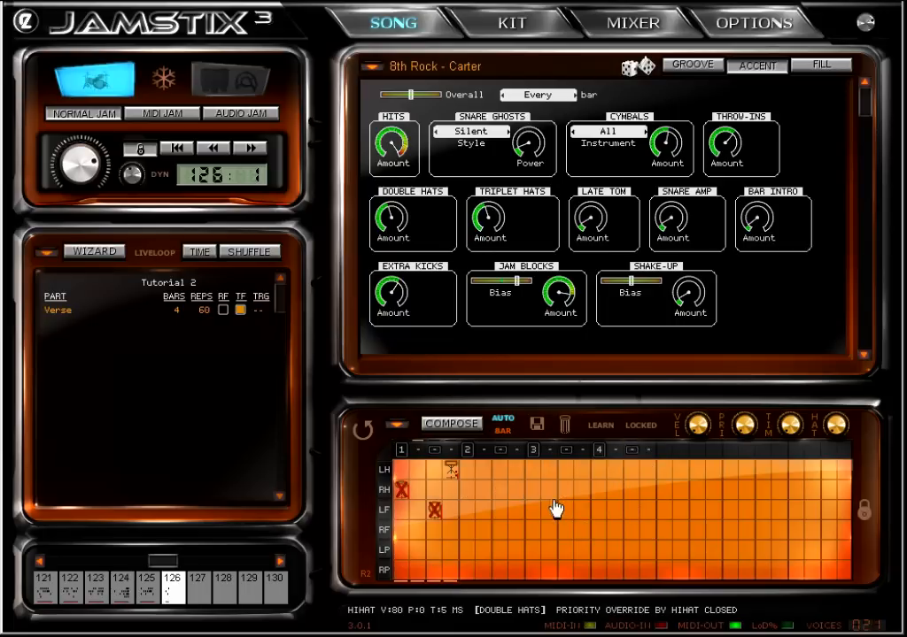
# Show the Triplet Hats priority control, try -10, set it to 8 and hide the control again.
pyautogui.rightClick(484, 202)
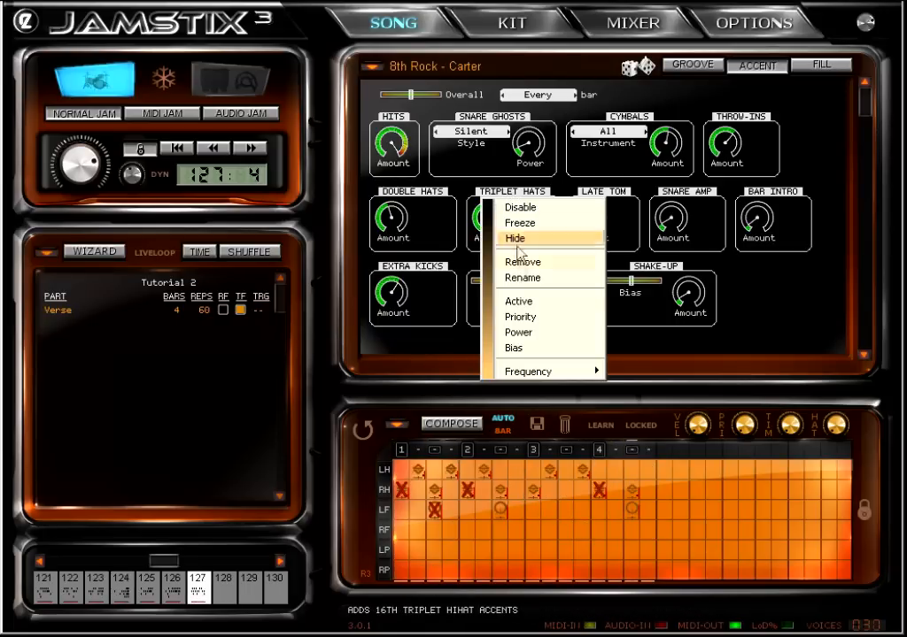
pyautogui.click(522, 317)
pyautogui.moveTo(493, 217); pyautogui.dragTo(493, 266)
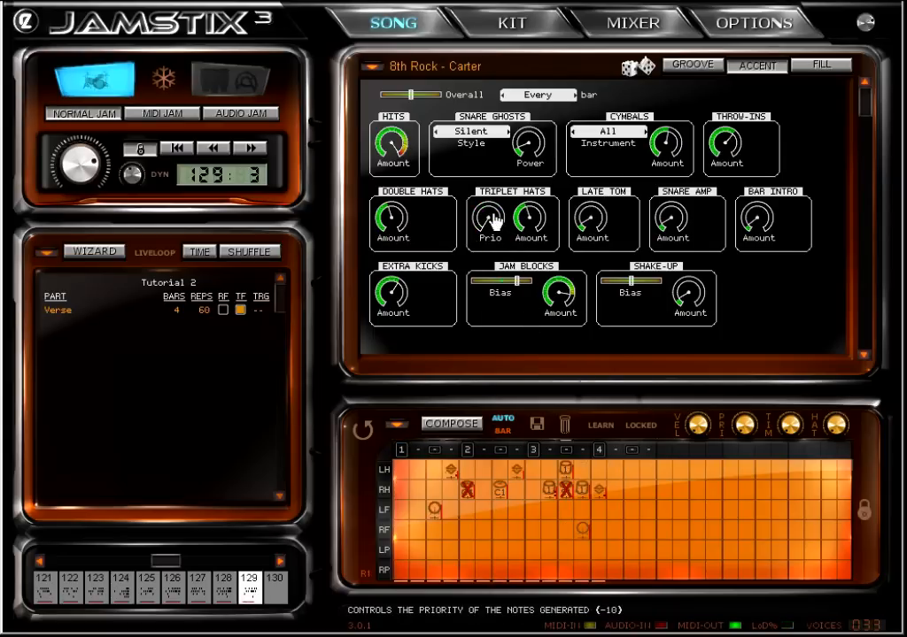
pyautogui.moveTo(493, 221); pyautogui.dragTo(493, 158)
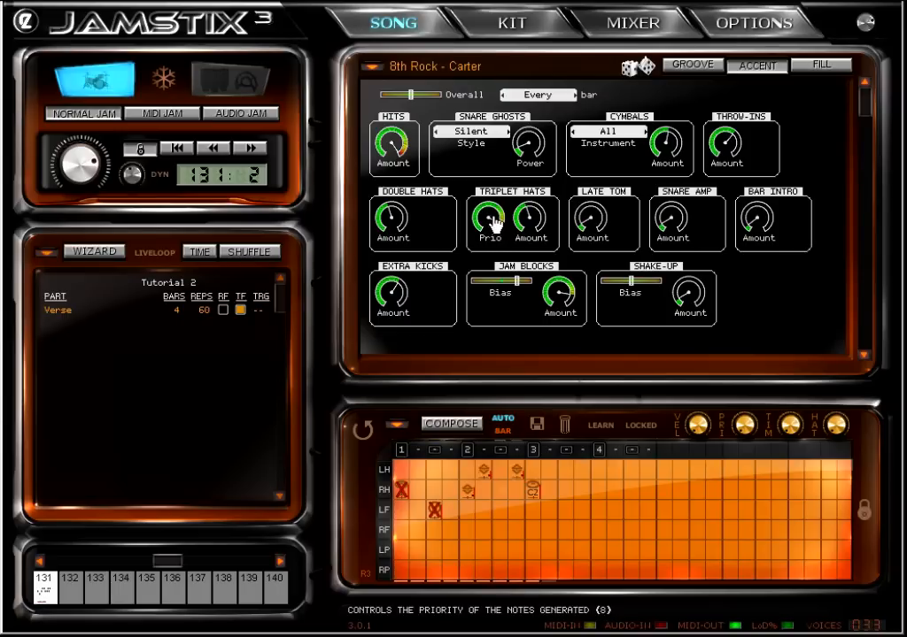
pyautogui.rightClick(483, 200)
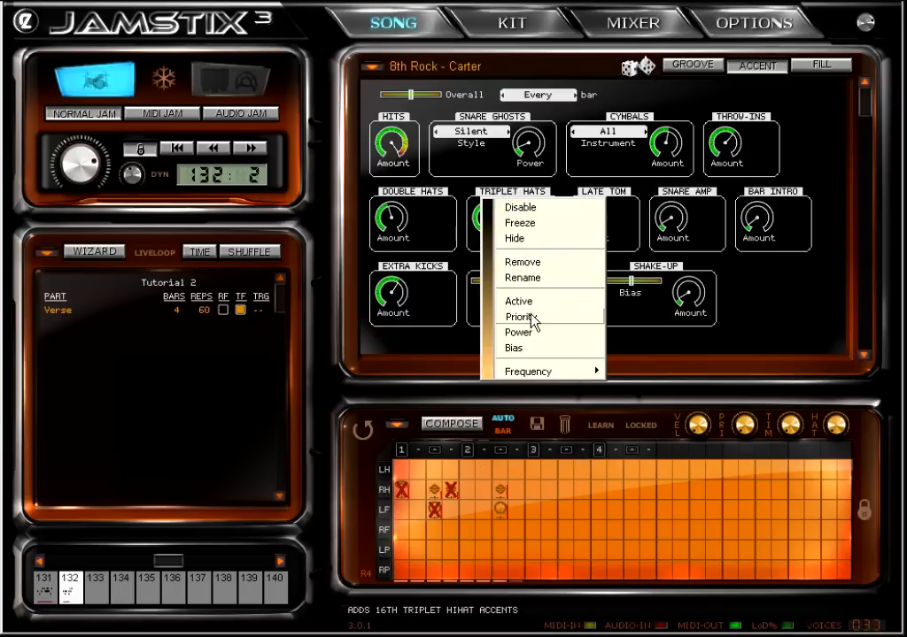
pyautogui.click(531, 316)
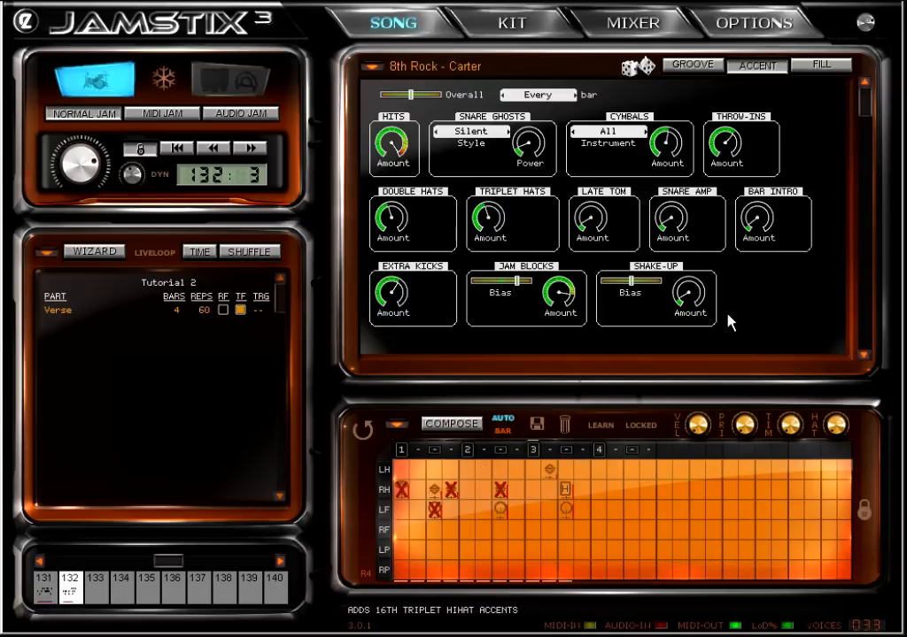
# Lower the Throw-Ins accent to 25%, reduce Double Hats, Triplet Hats, Late Tom and Jam Blocks, and return to the groove settings.
pyautogui.click(779, 35)
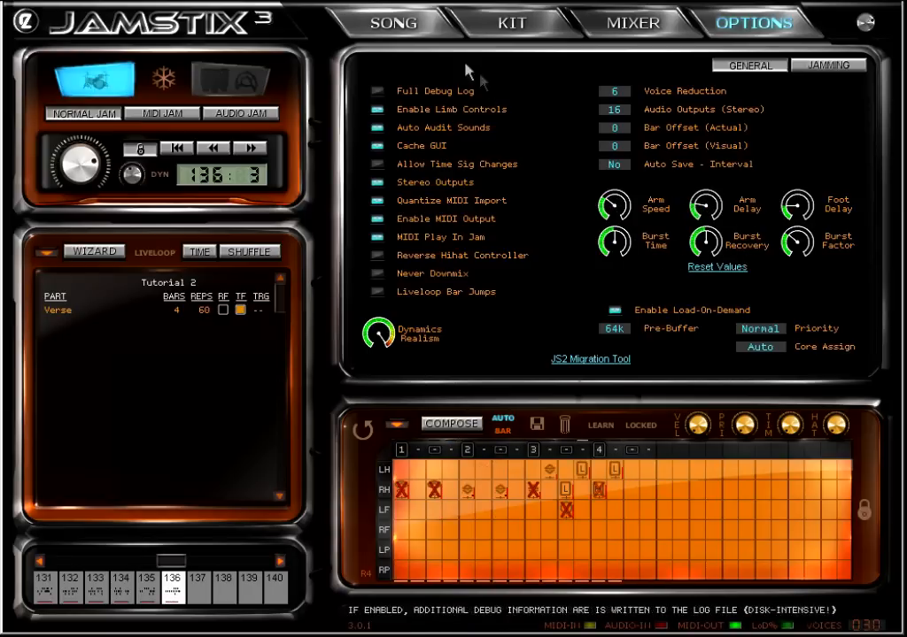
pyautogui.click(414, 23)
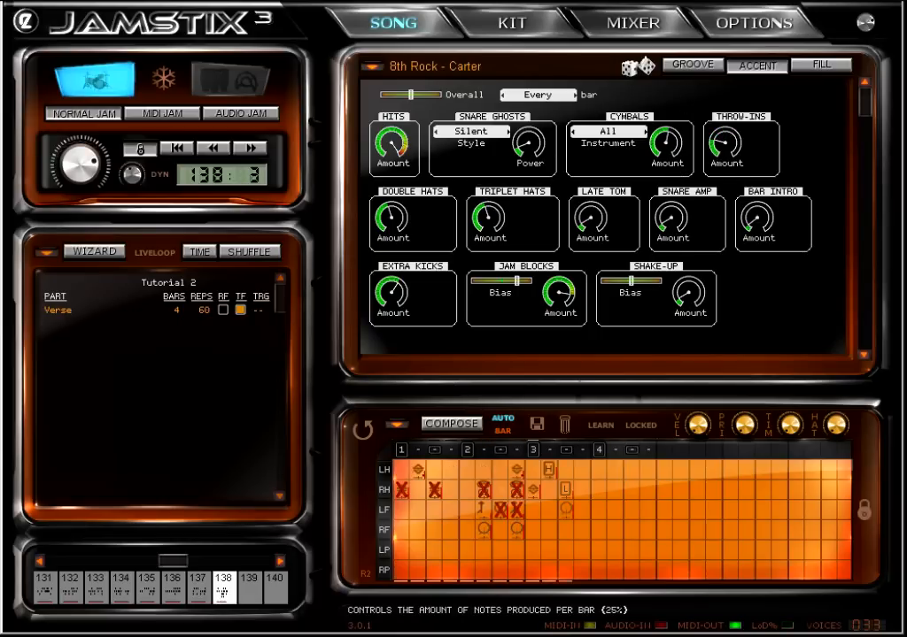
pyautogui.moveTo(394, 220); pyautogui.dragTo(394, 251)
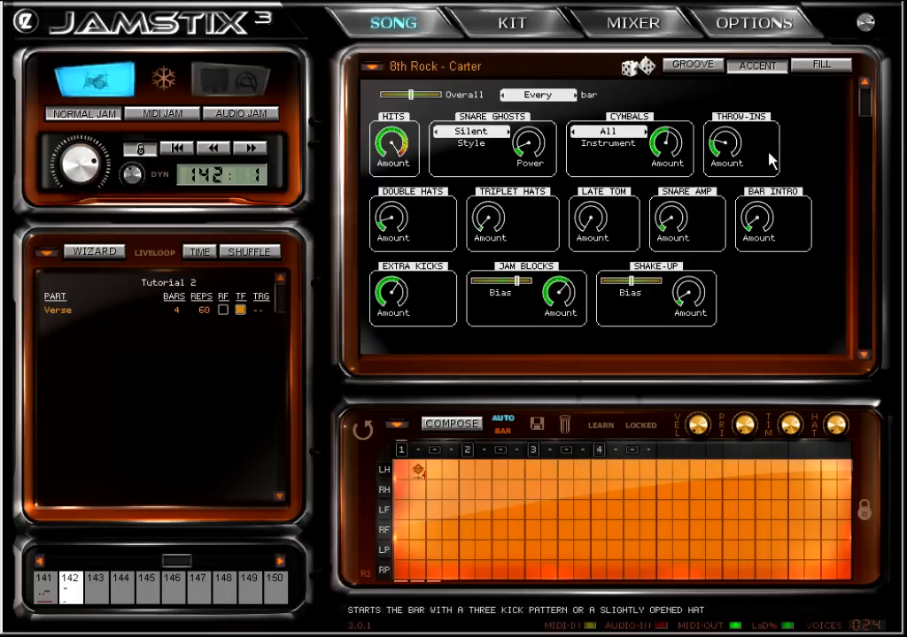
pyautogui.click(700, 74)
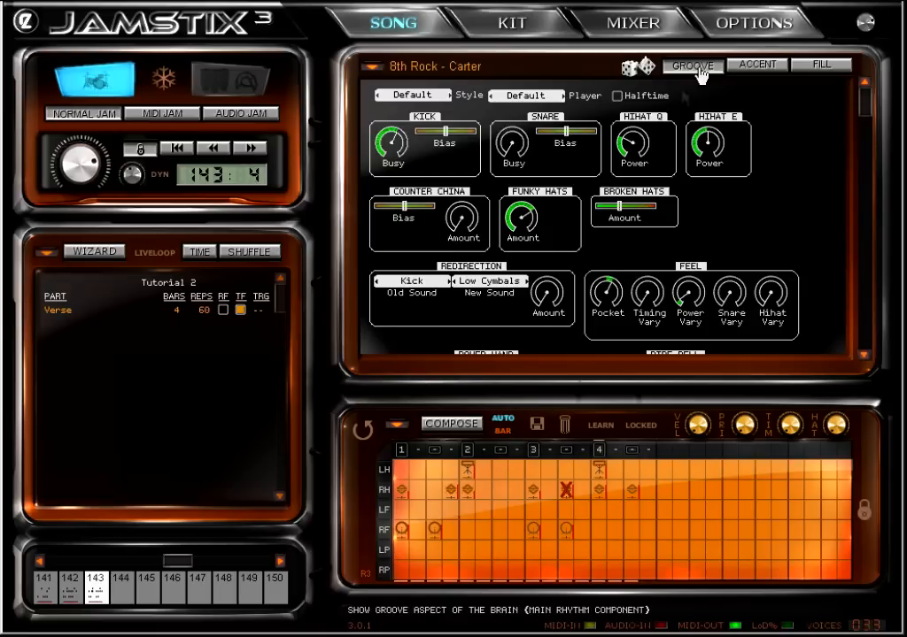
# Turn on the Verse's RF option and save the current style settings as style preset Variation 1.
pyautogui.click(223, 310)
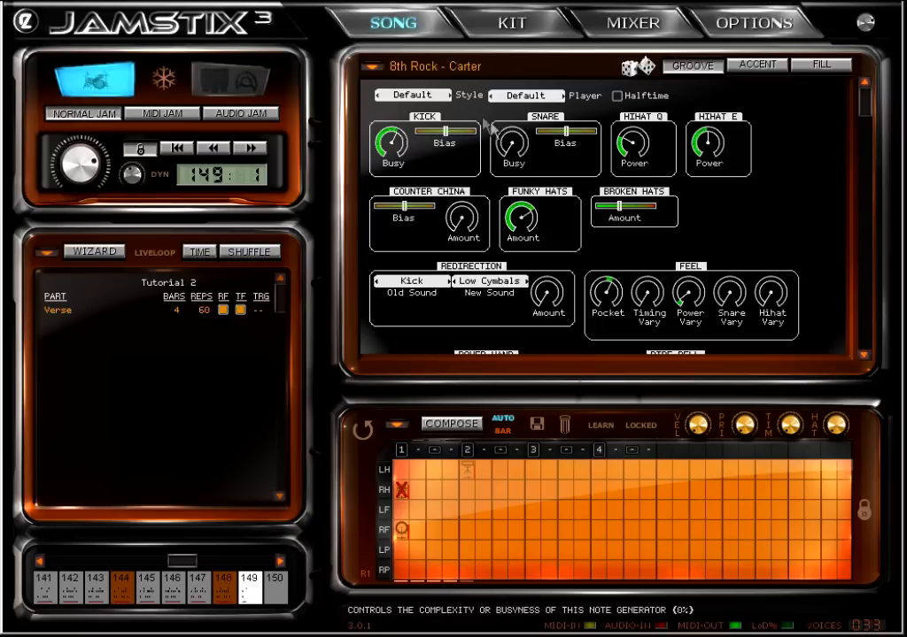
pyautogui.click(373, 69)
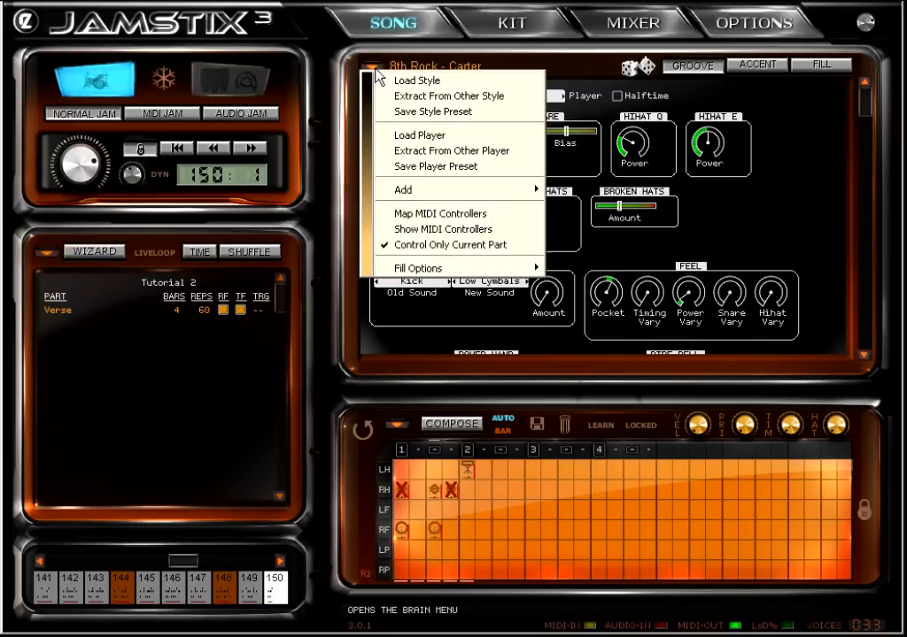
pyautogui.click(390, 114)
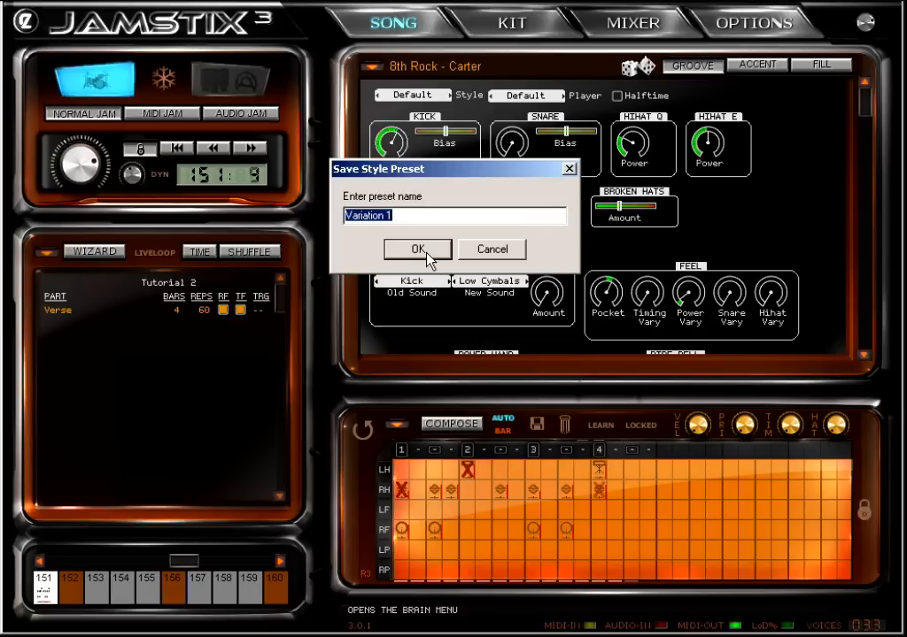
pyautogui.press('Return')
pyautogui.click(411, 95)
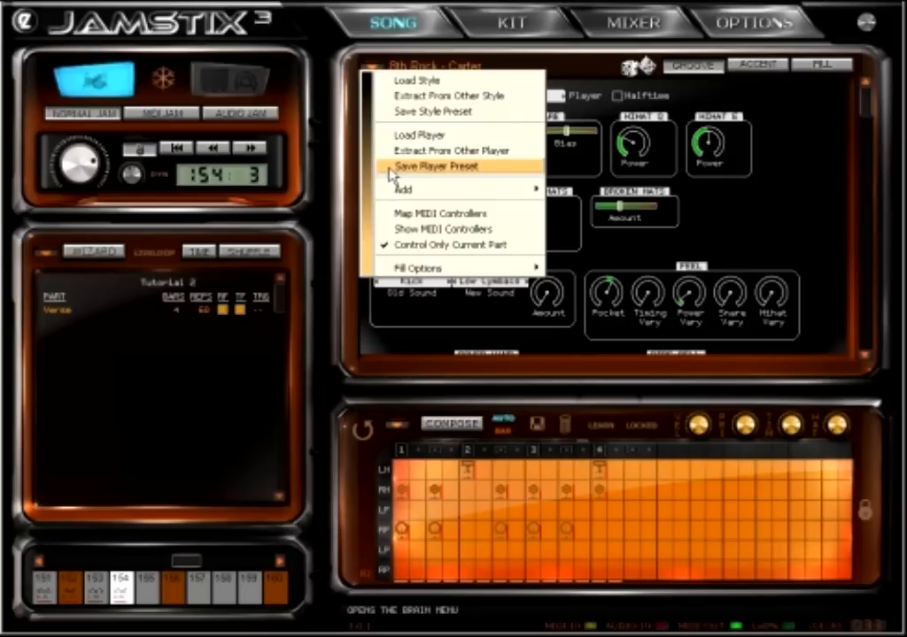
# Save the current player settings as player preset Variation 1 and check the drummer's preset list.
pyautogui.click(395, 167)
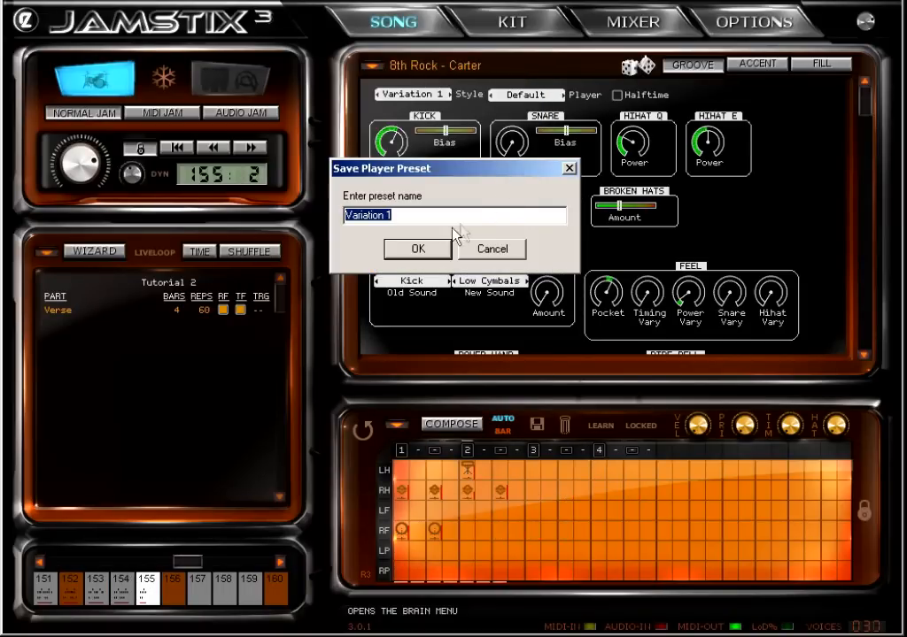
pyautogui.press('Return')
pyautogui.click(537, 95)
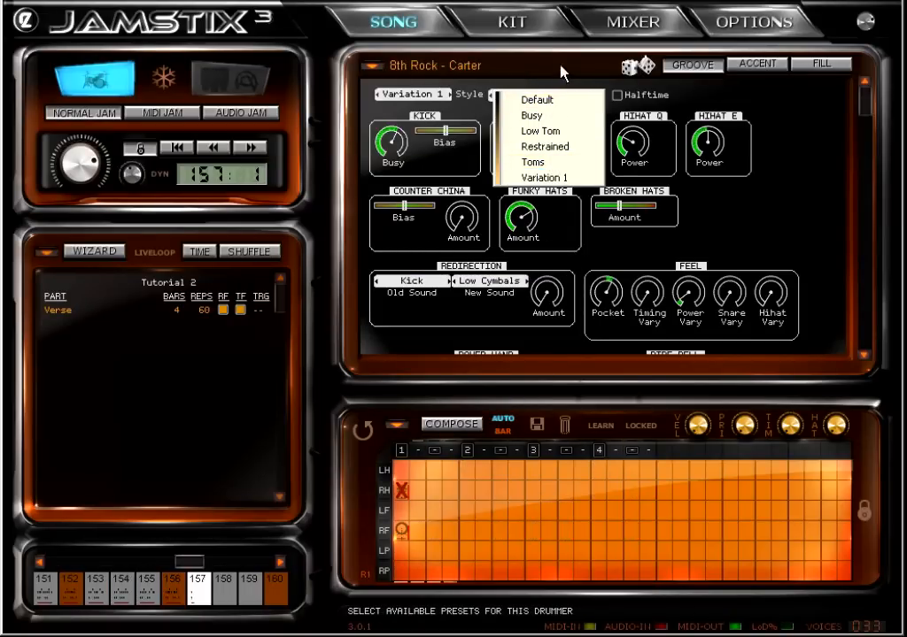
pyautogui.click(561, 69)
pyautogui.click(225, 492)
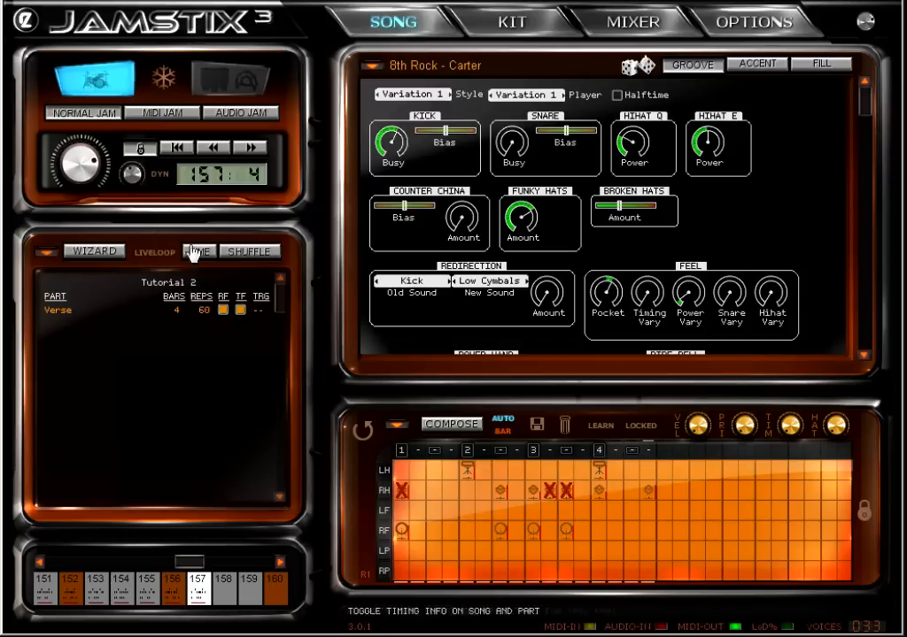
# In the song builder, choose the Variation 1 preset for both the 8th Rock style and the drummer Carter, and return to the part's settings.
pyautogui.click(97, 253)
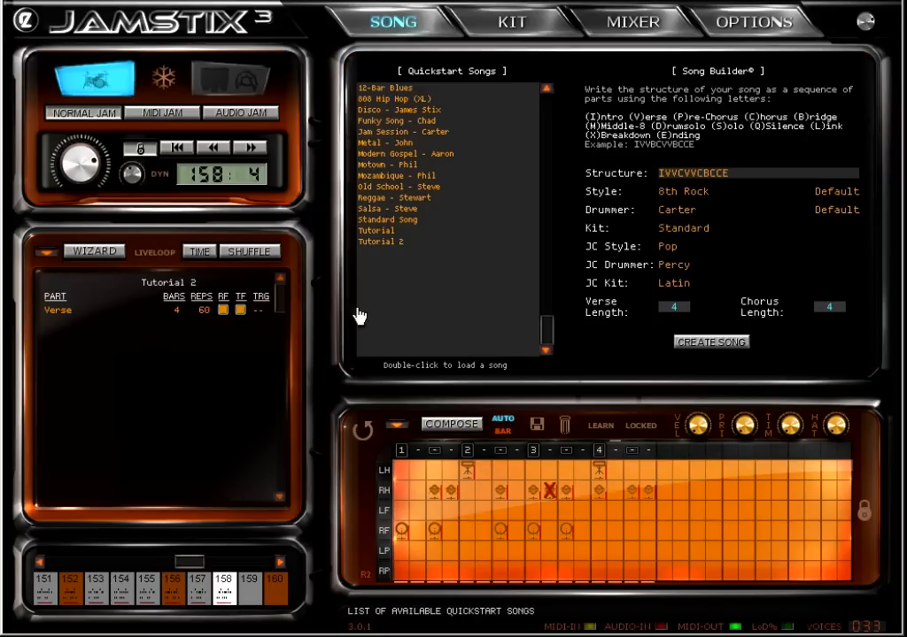
pyautogui.click(836, 191)
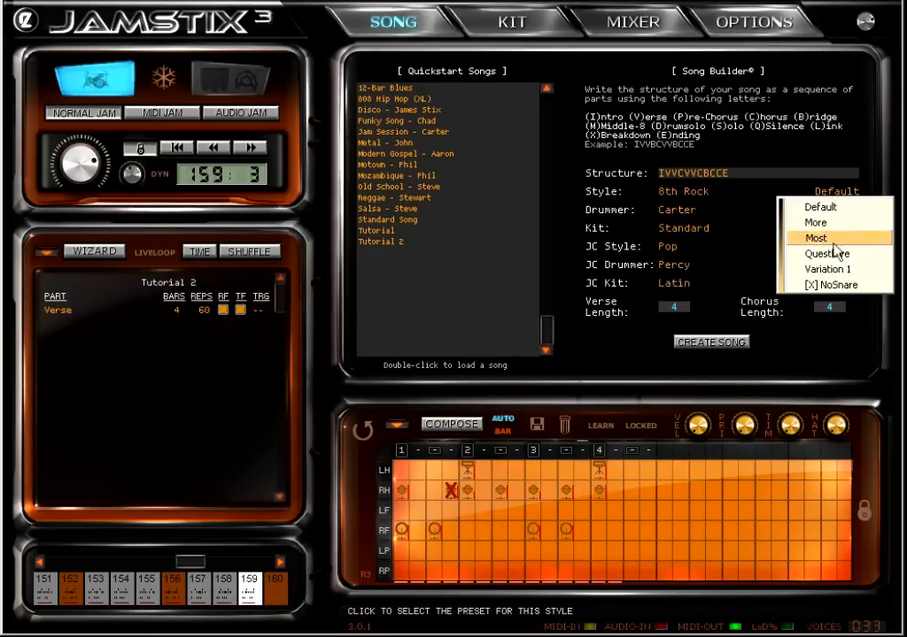
pyautogui.click(828, 269)
pyautogui.click(836, 210)
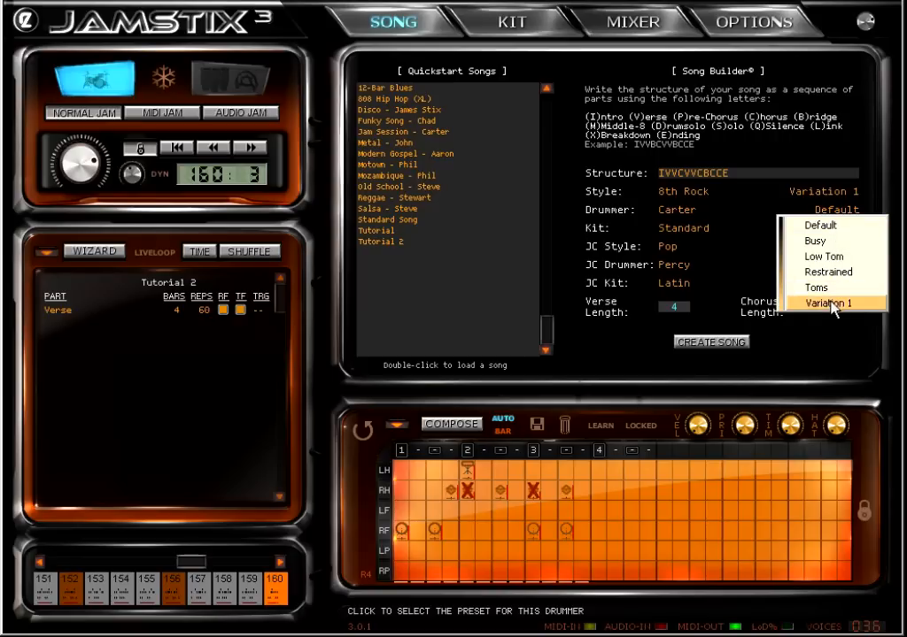
pyautogui.click(830, 304)
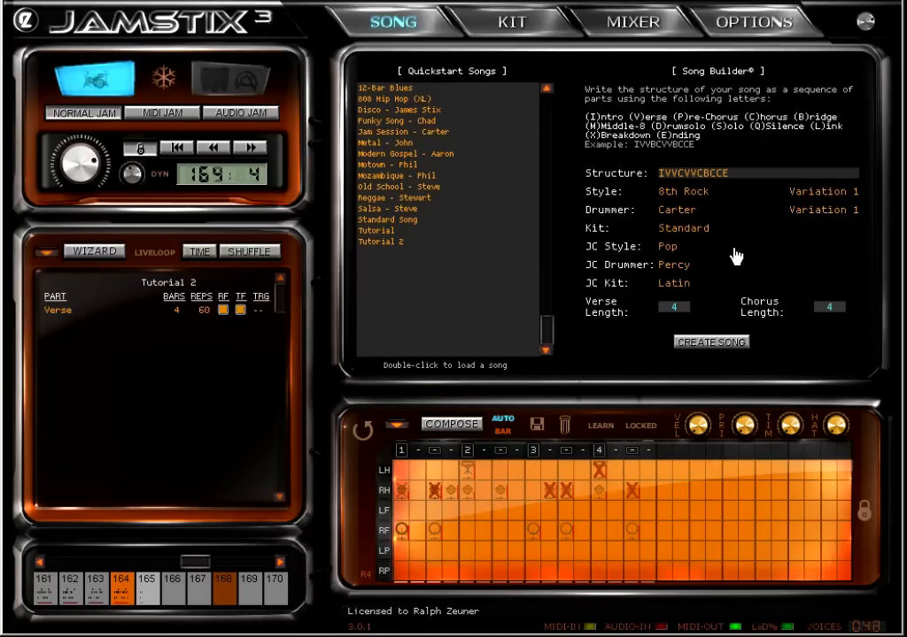
pyautogui.click(413, 21)
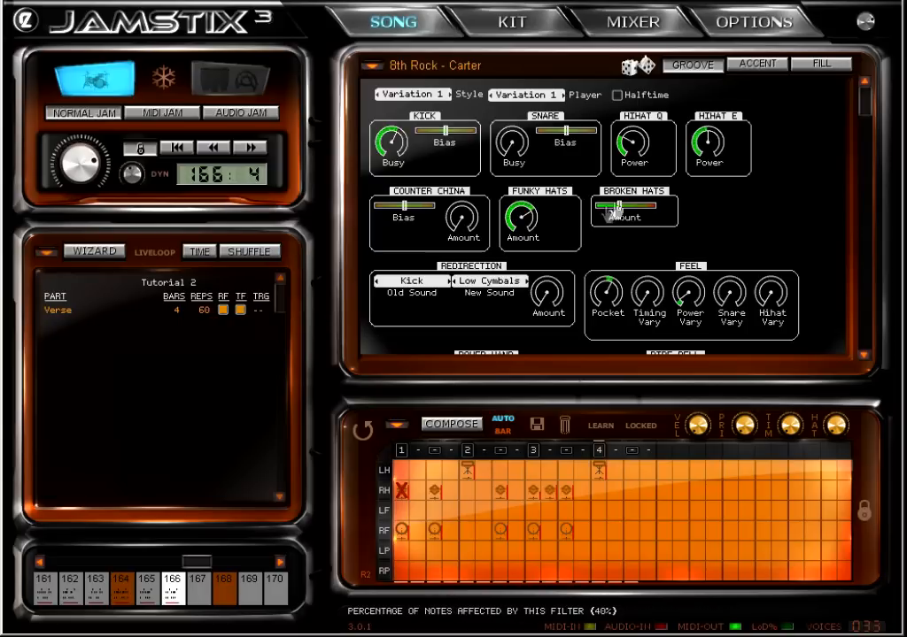
# Extract the Groove - Hands Rudiment element from the player Carmine into the current drummer and activate it.
pyautogui.click(371, 68)
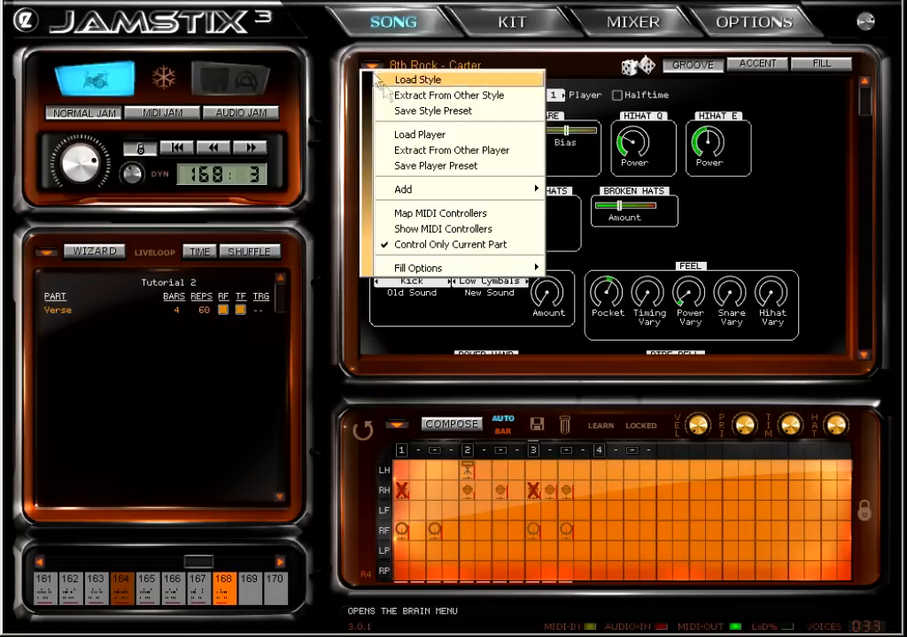
pyautogui.click(481, 153)
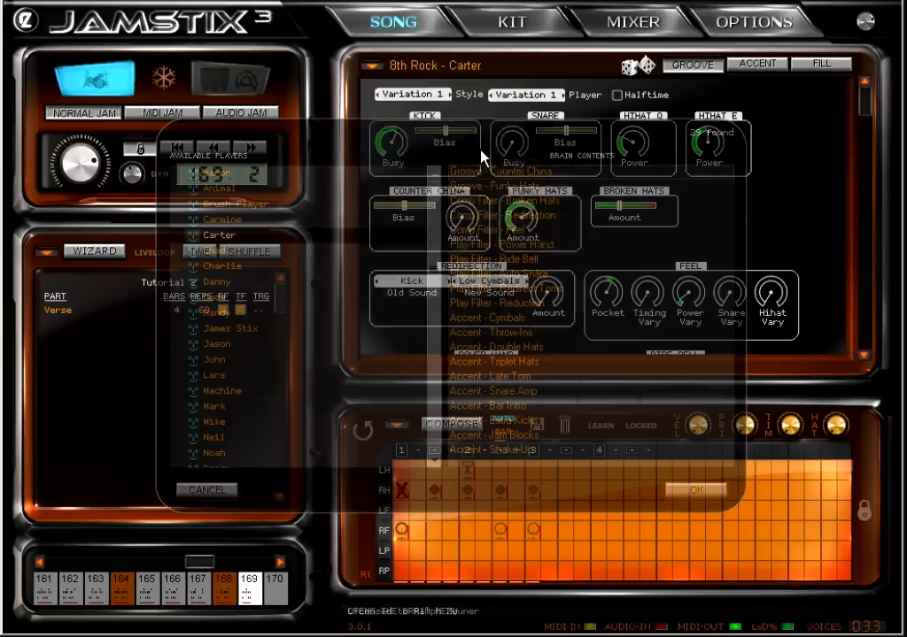
pyautogui.click(239, 221)
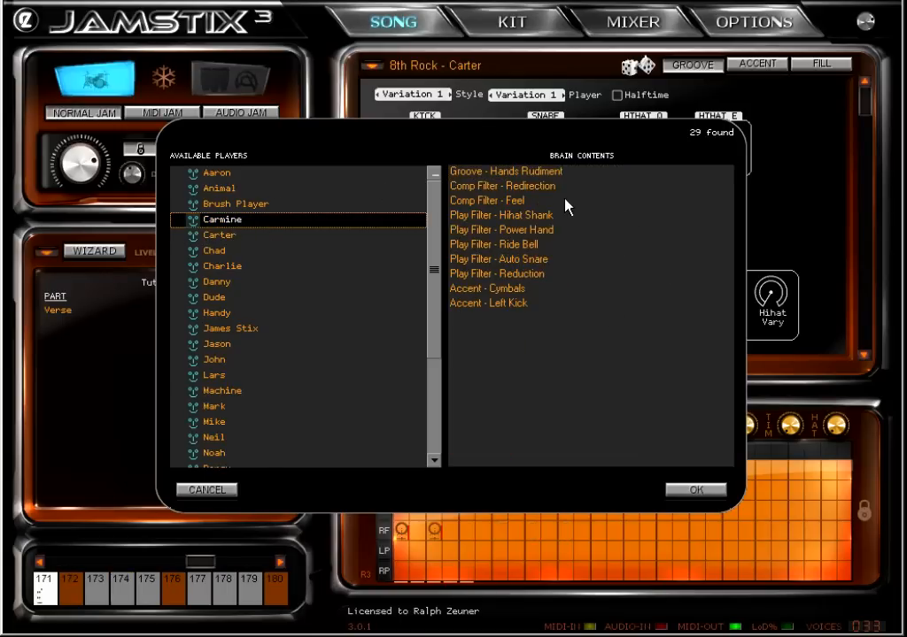
pyautogui.click(550, 173)
pyautogui.click(692, 492)
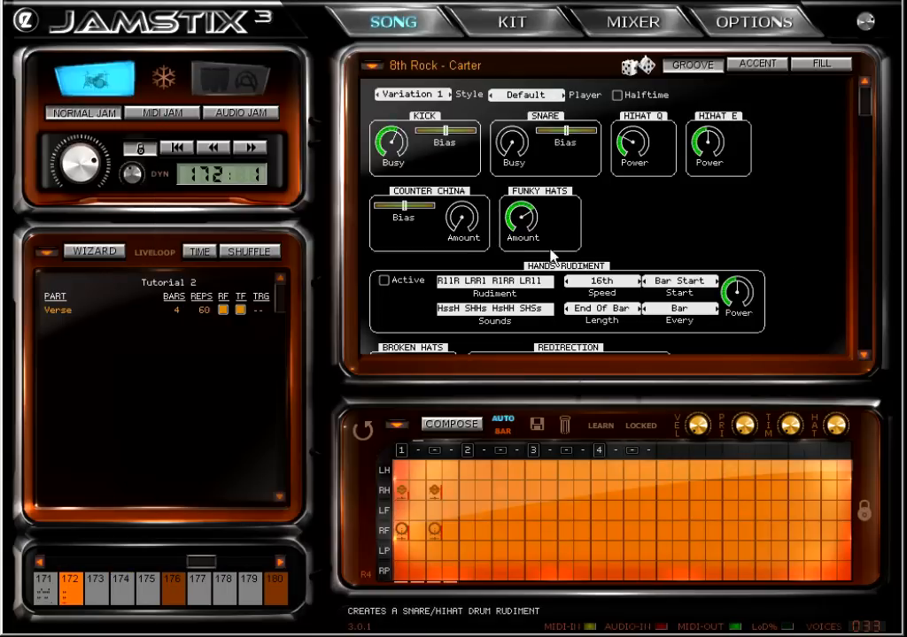
pyautogui.click(383, 280)
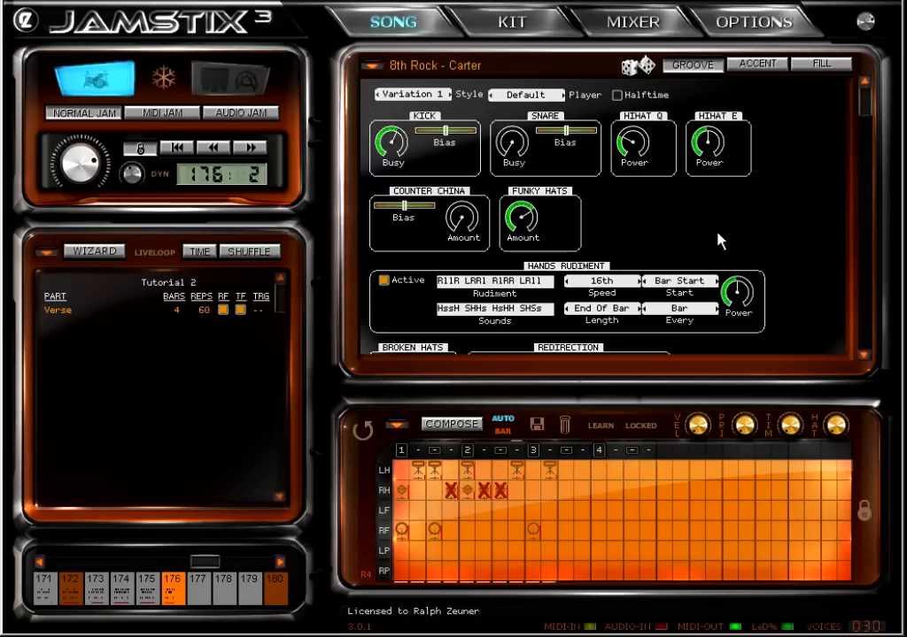
# Check the part's accent settings and show the drum kit.
pyautogui.click(757, 64)
pyautogui.moveTo(410, 95); pyautogui.dragTo(381, 96)
pyautogui.click(686, 69)
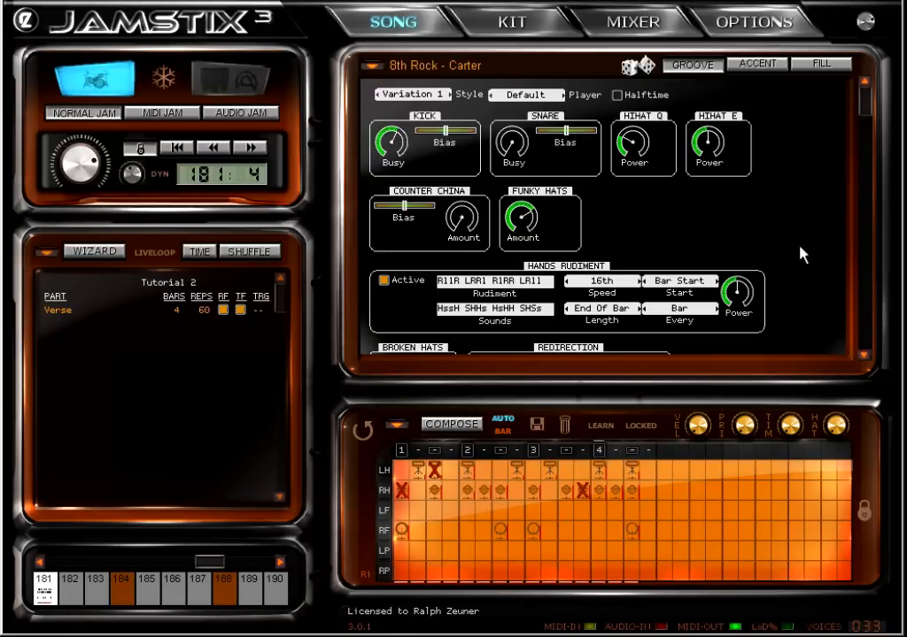
pyautogui.click(512, 21)
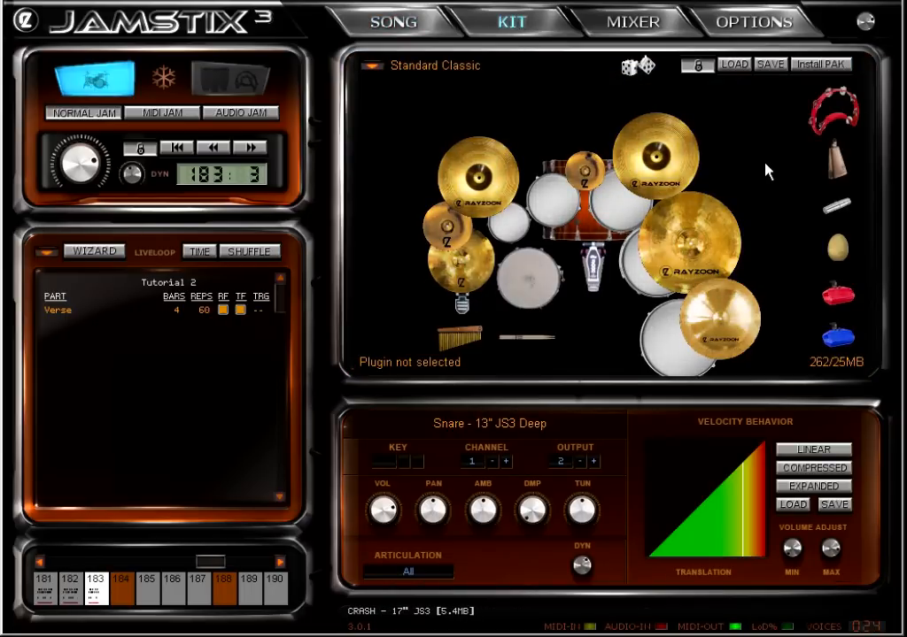